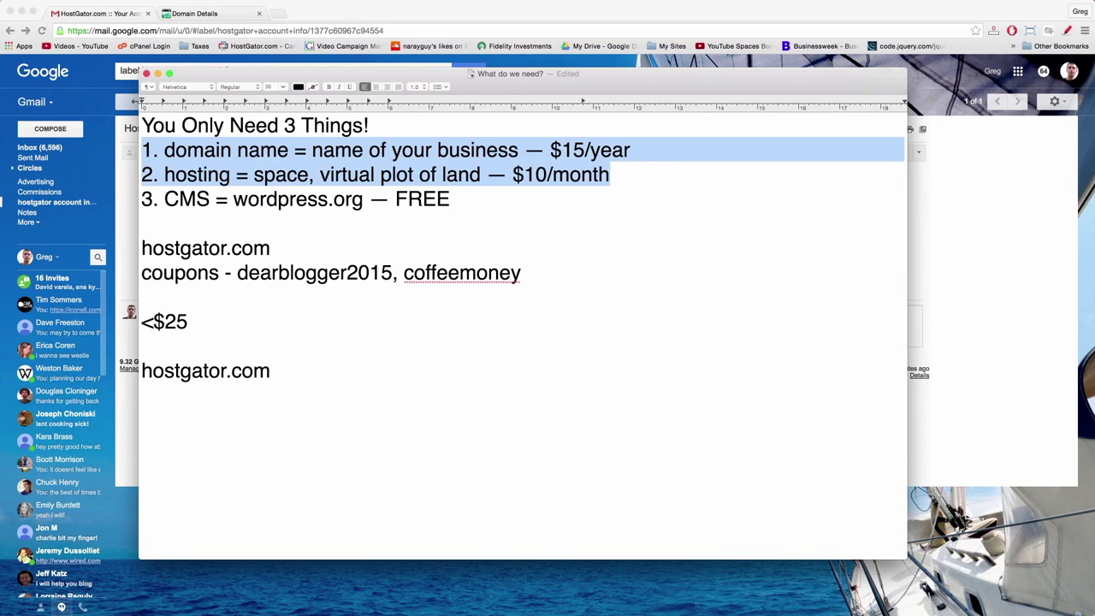
- Deselect the struck-through domain and hosting lines, then minimize the TextEdit notes
left_click(453, 198)
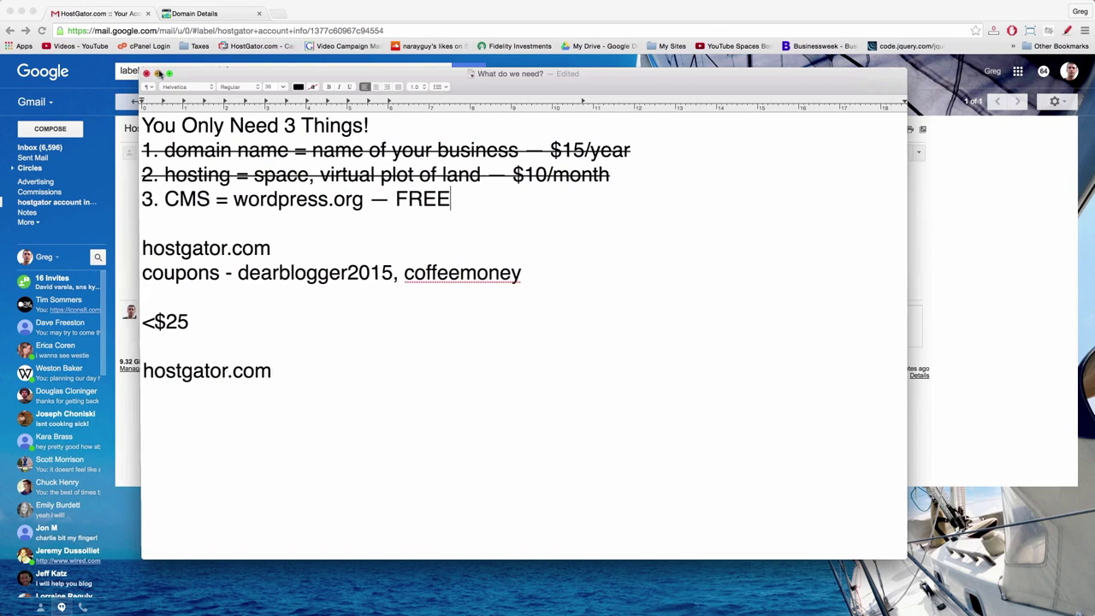
left_click(159, 74)
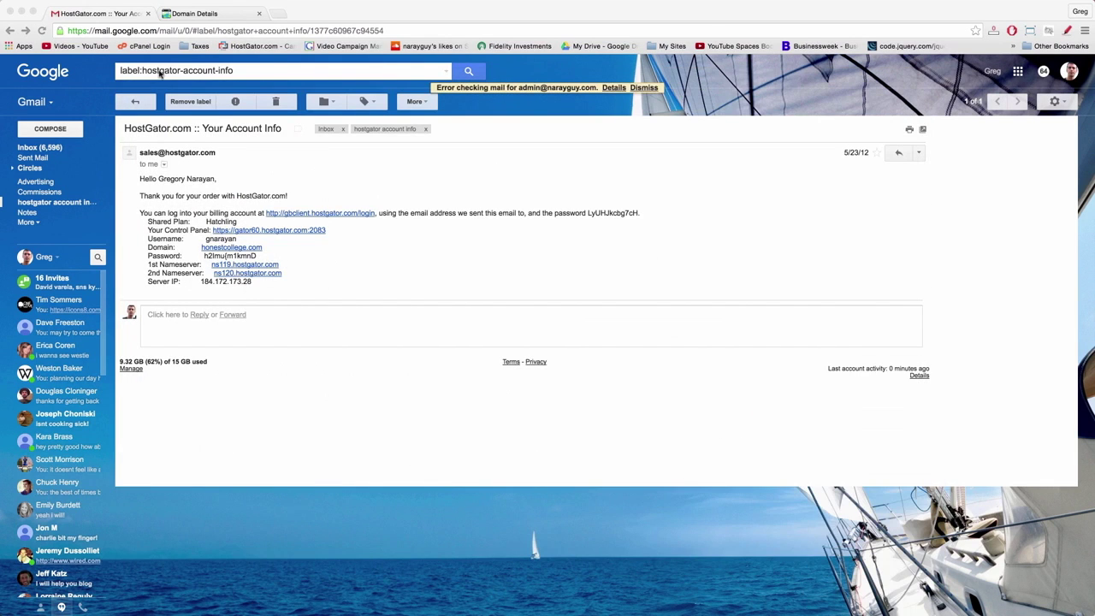
- Bring Gmail forward and discard an accidental reply draft to the HostGator email
left_click(298, 192)
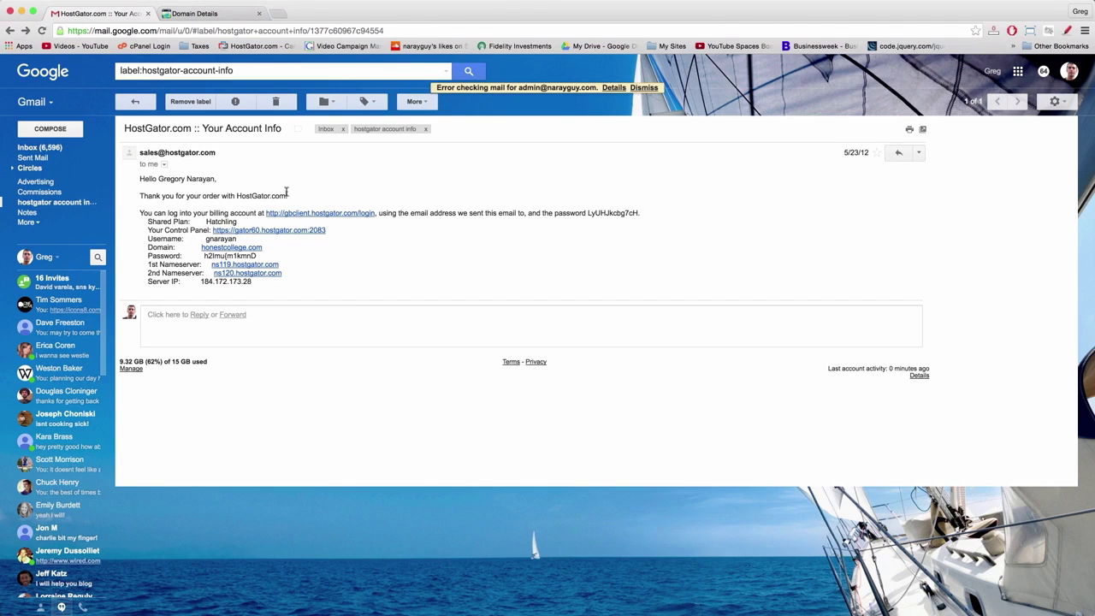
left_click(359, 314)
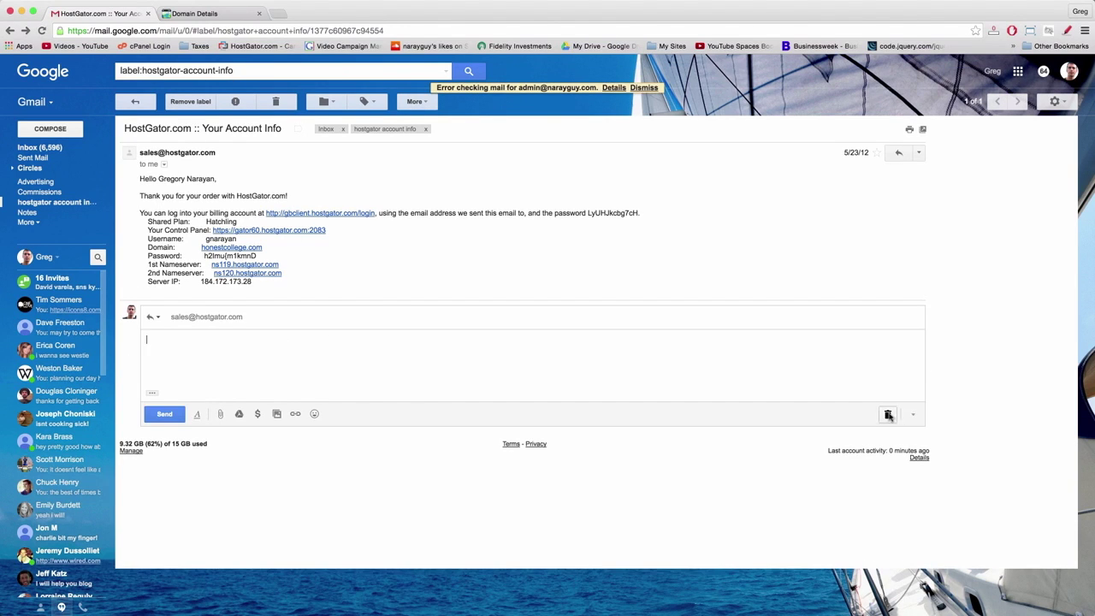
left_click(887, 413)
- Copy the account password from the HostGator email and follow the Your Control Panel link
double_click(221, 256)
left_click_drag(257, 256, 204, 256)
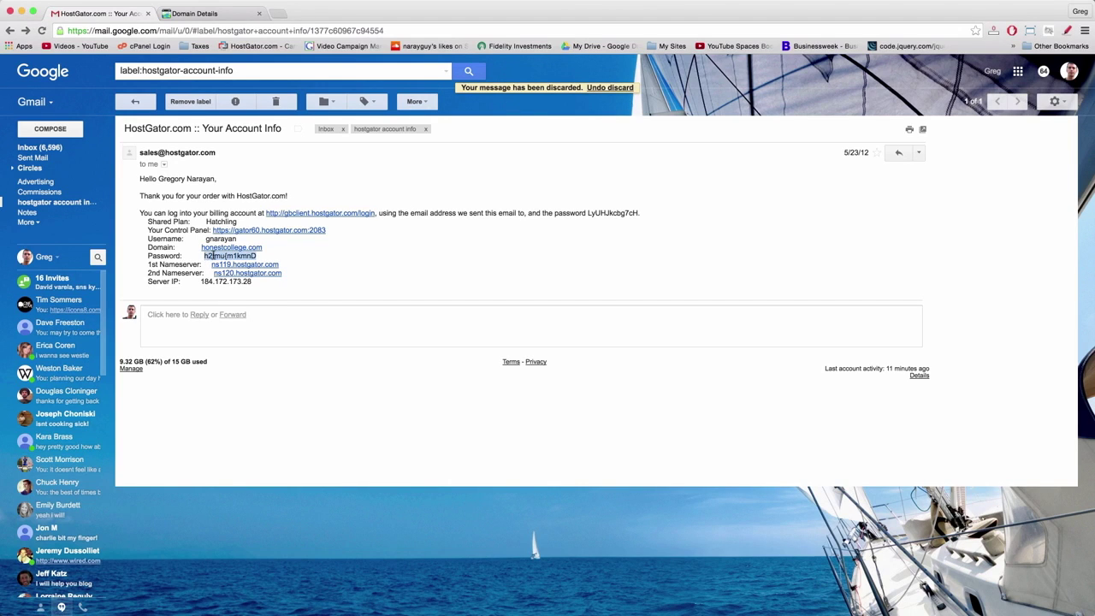
right_click(213, 256)
left_click(276, 278)
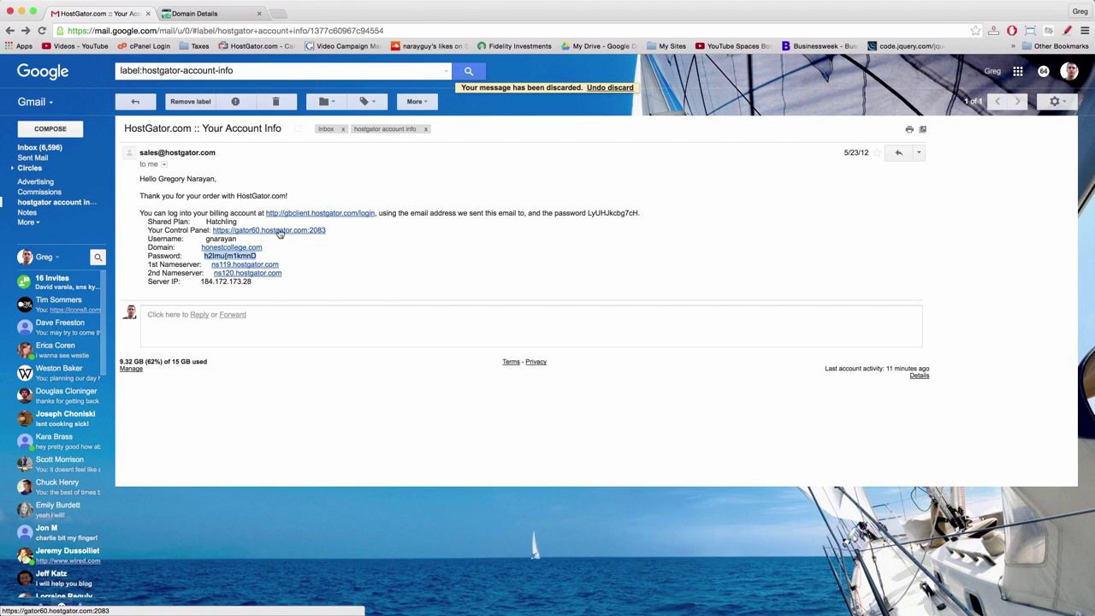
left_click(279, 233)
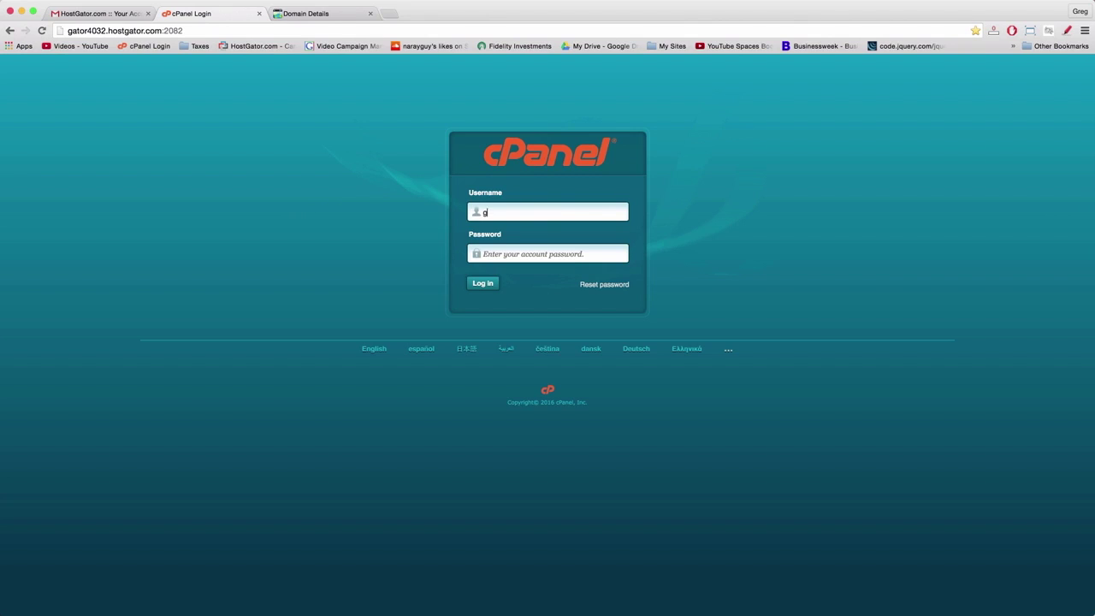
- Log in to cPanel with the account username and the pasted password
key("Tab")
right_click(506, 253)
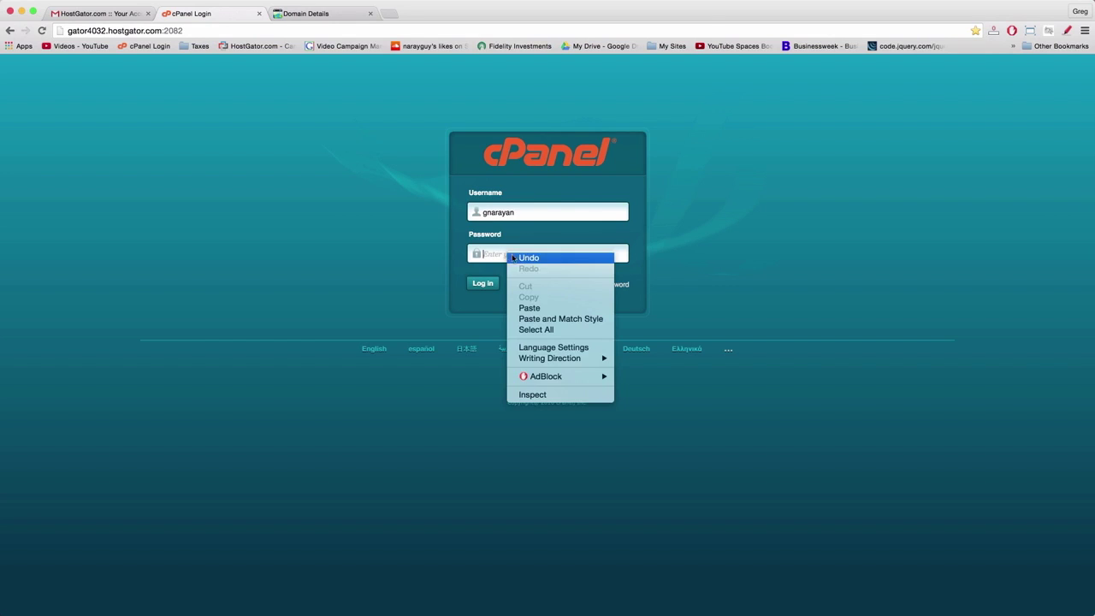
left_click(535, 309)
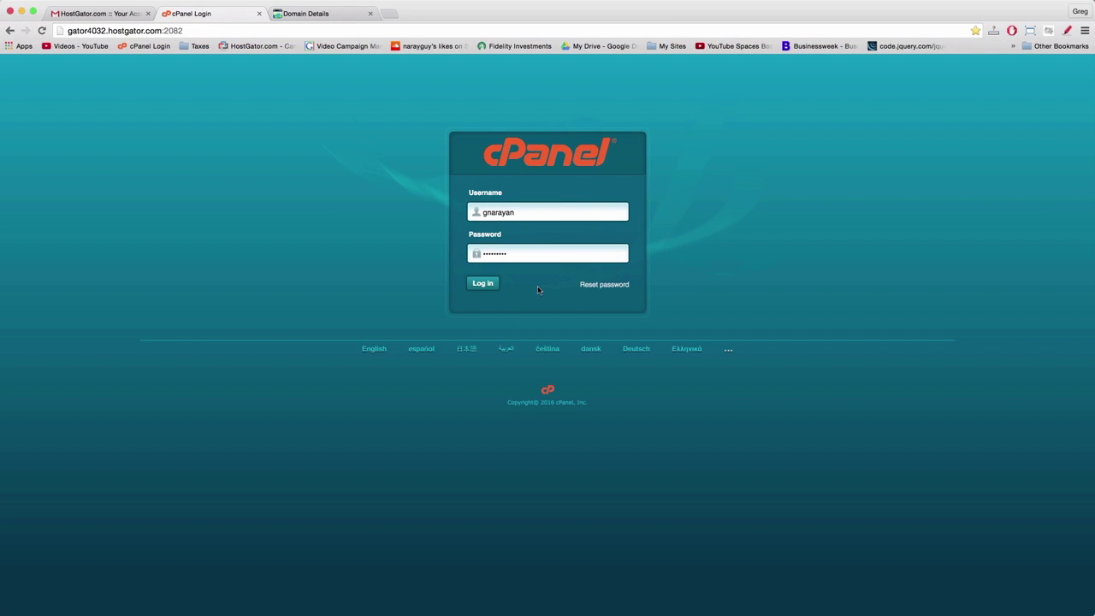
left_click(481, 285)
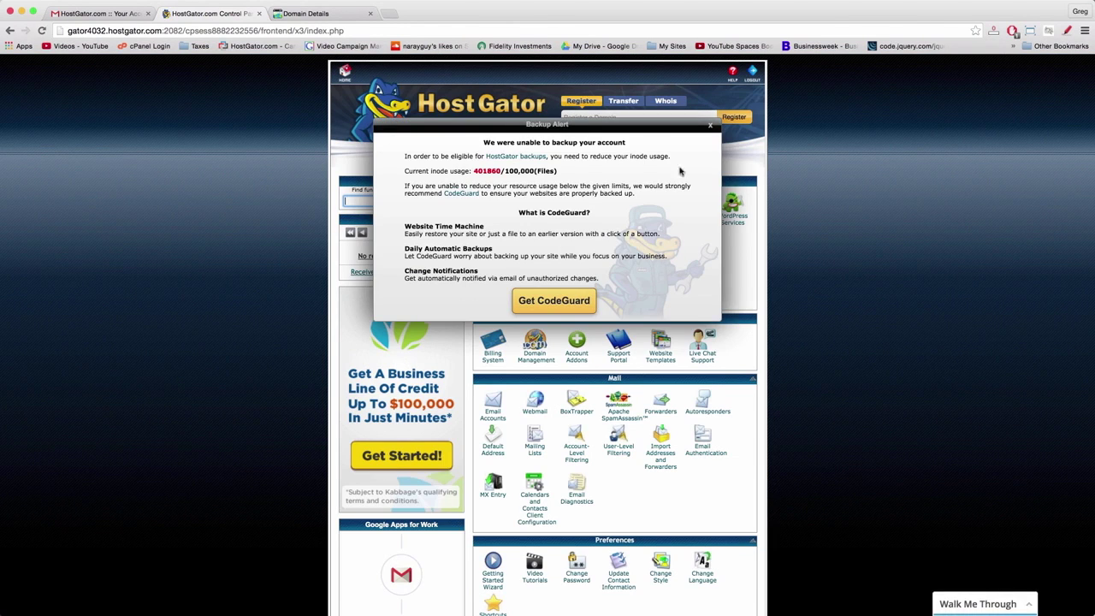
- Dismiss the Backup Alert, browse down to Software and Services, and launch QuickInstall
left_click(710, 126)
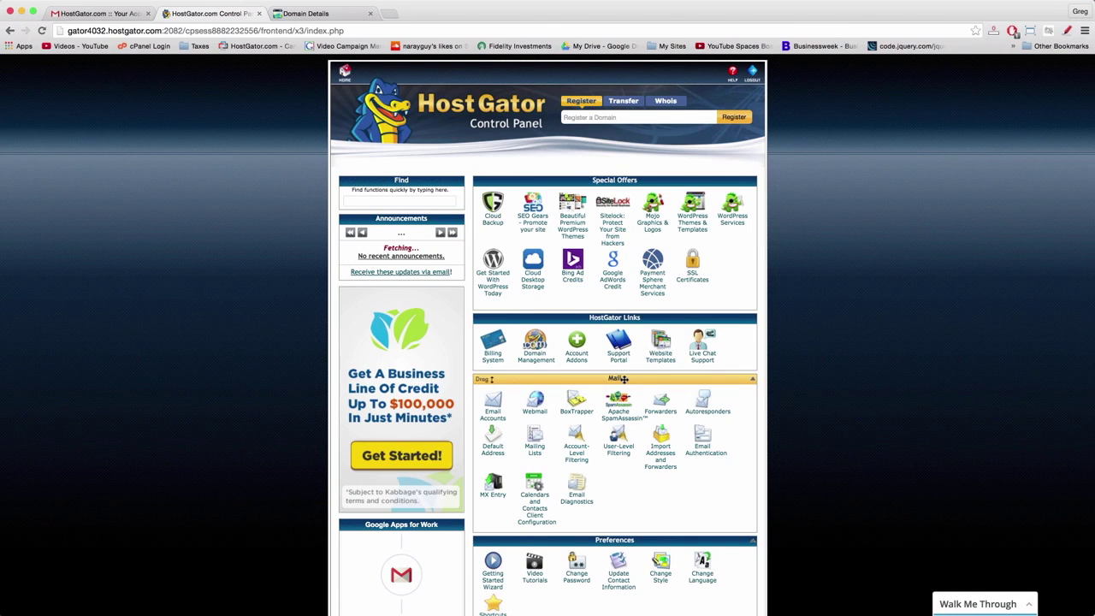
scroll(573, 454, "down", 3)
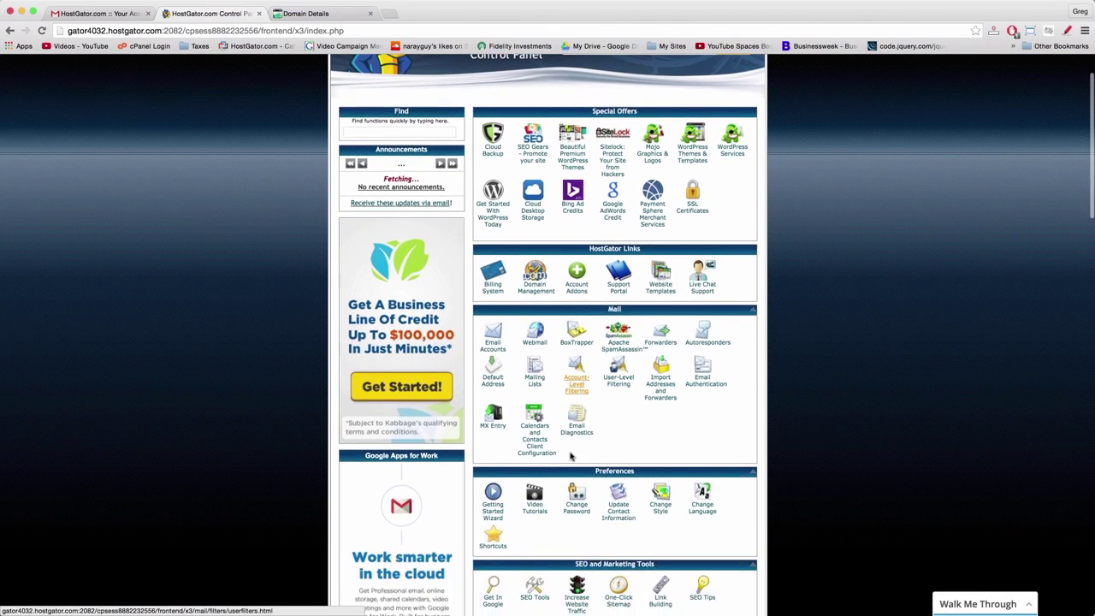
scroll(571, 456, "down", 6)
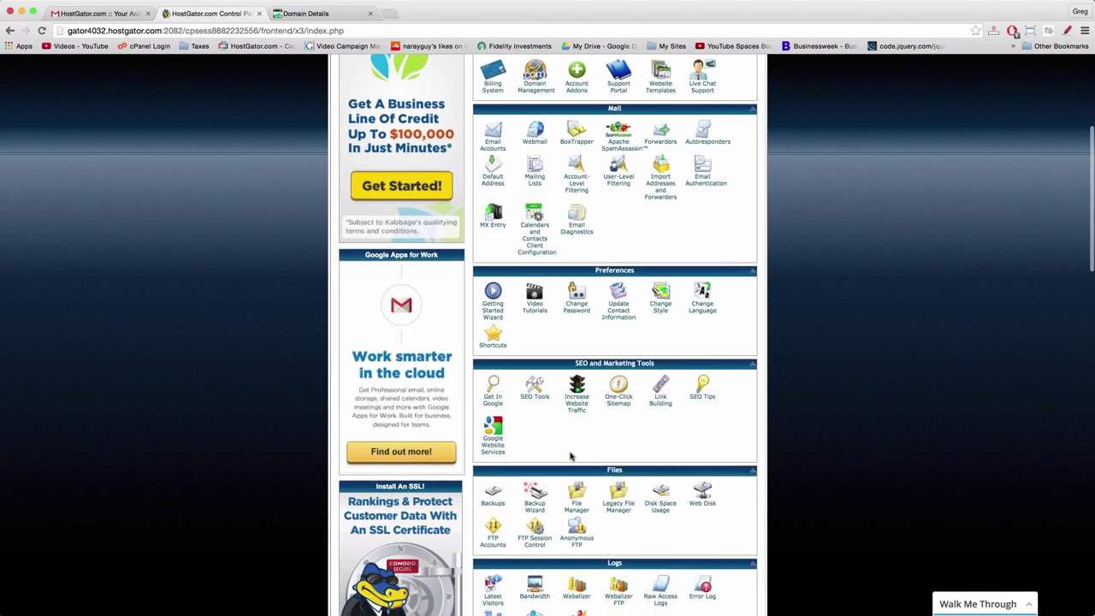
scroll(571, 458, "down", 4)
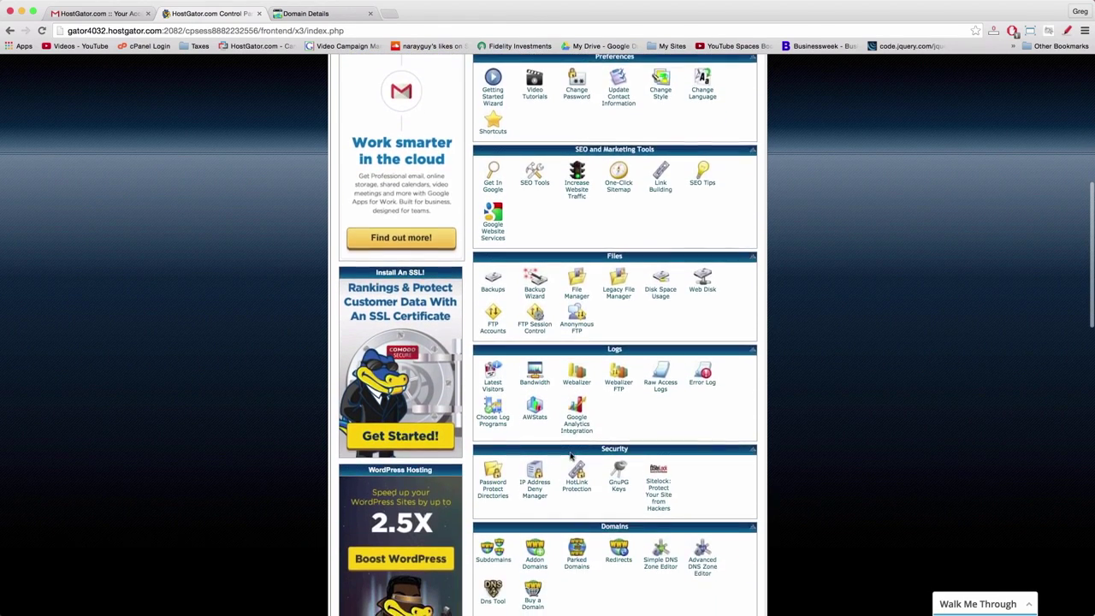
scroll(602, 489, "down", 3)
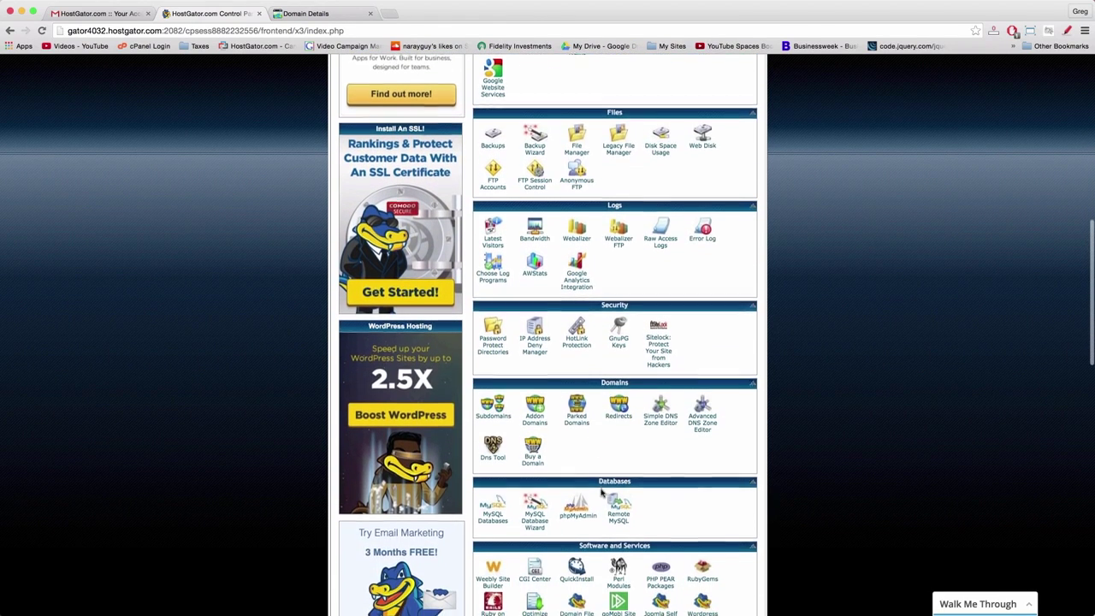
scroll(602, 491, "down", 4)
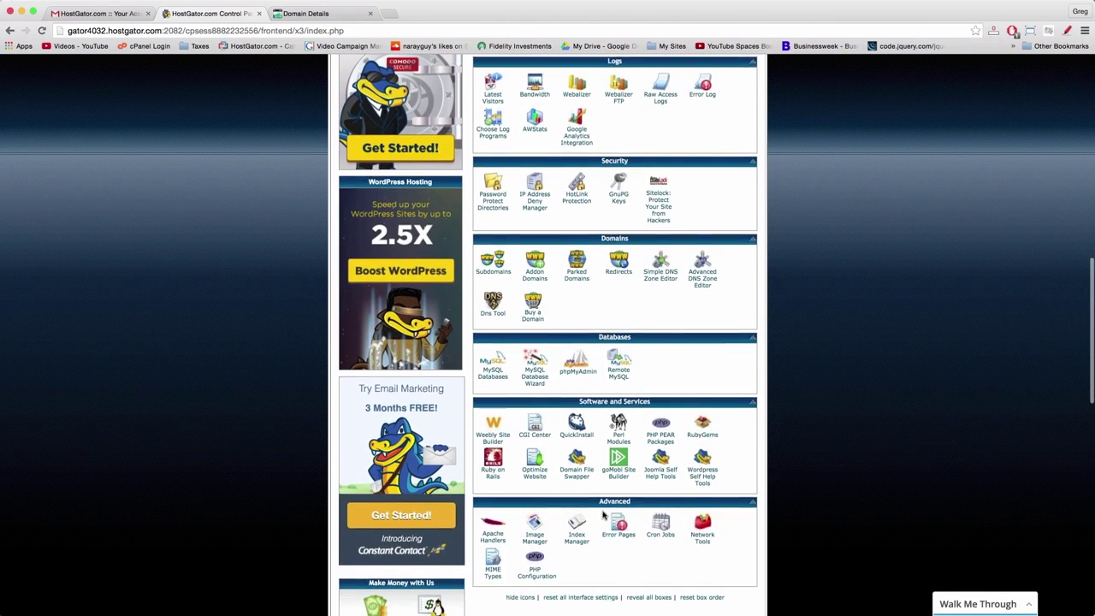
scroll(603, 504, "down", 2)
scroll(602, 515, "up", 13)
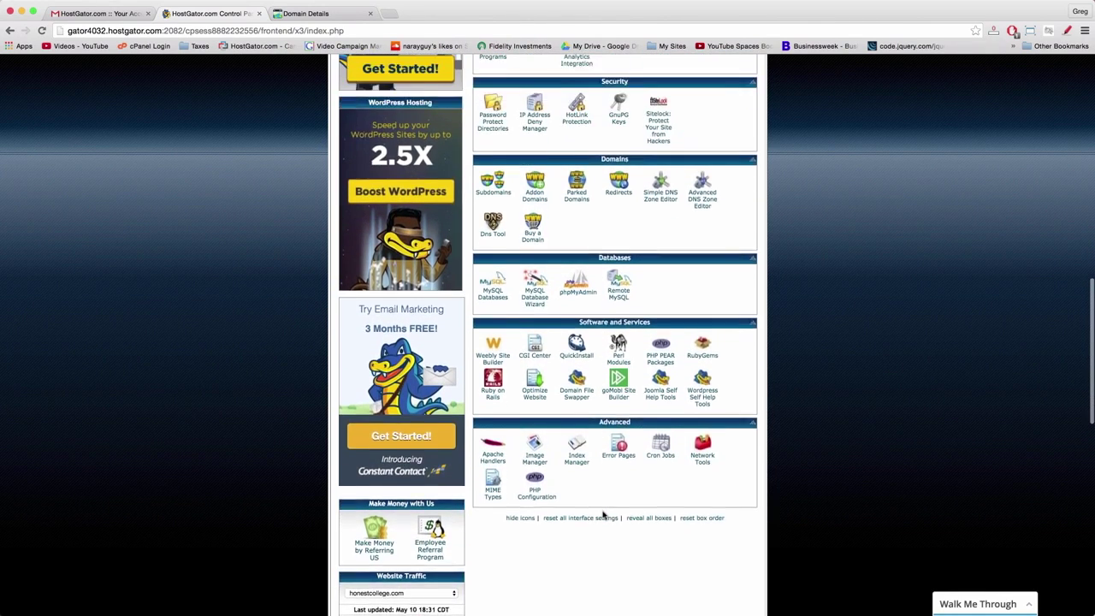
scroll(603, 514, "up", 8)
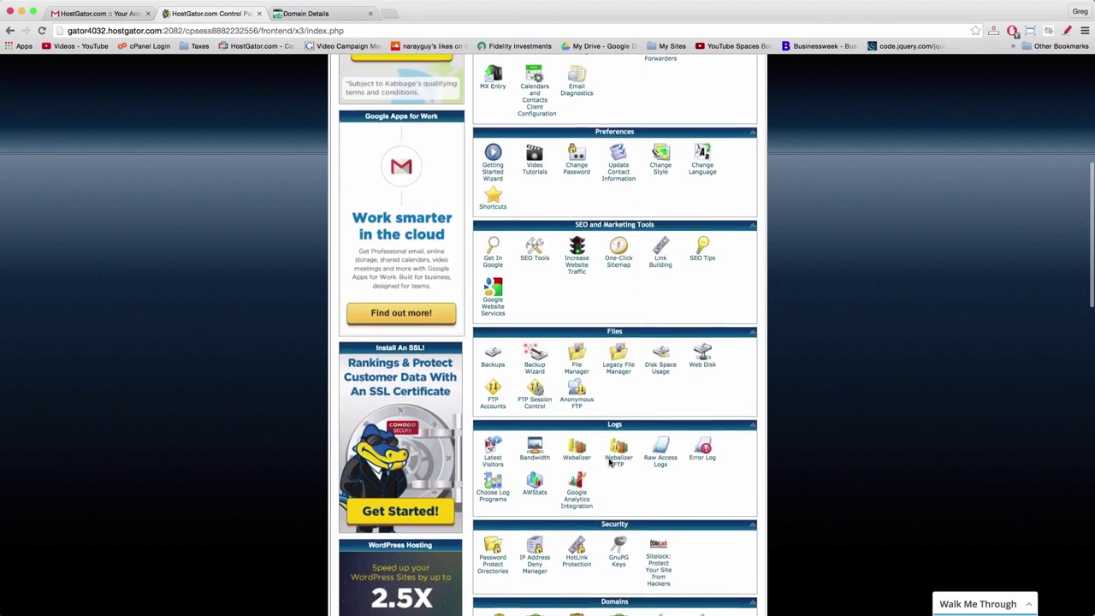
scroll(610, 462, "up", 3)
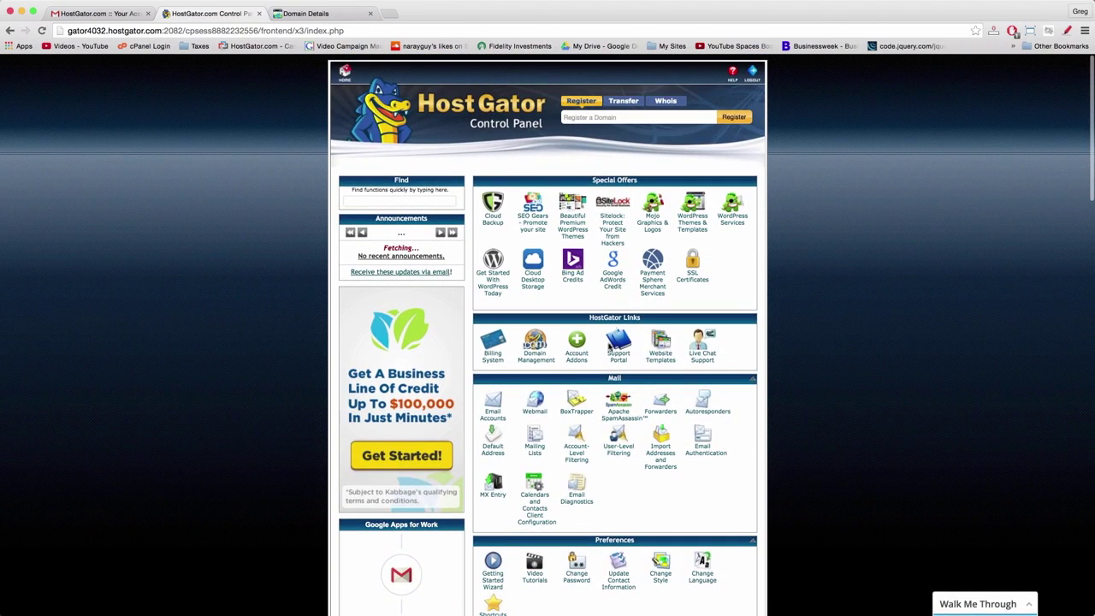
scroll(650, 390, "down", 16)
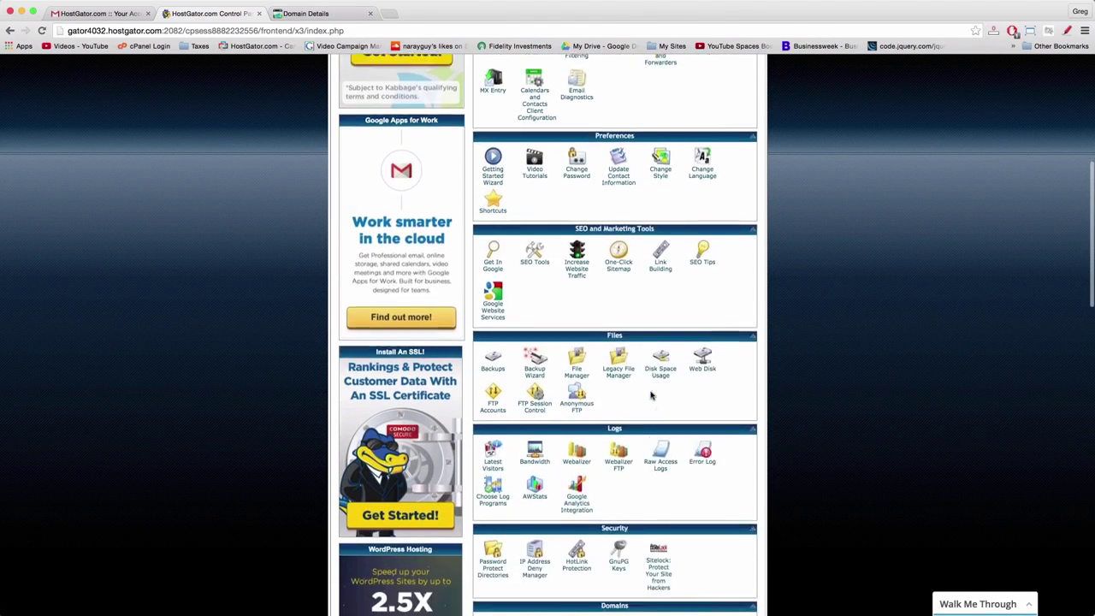
scroll(652, 394, "down", 9)
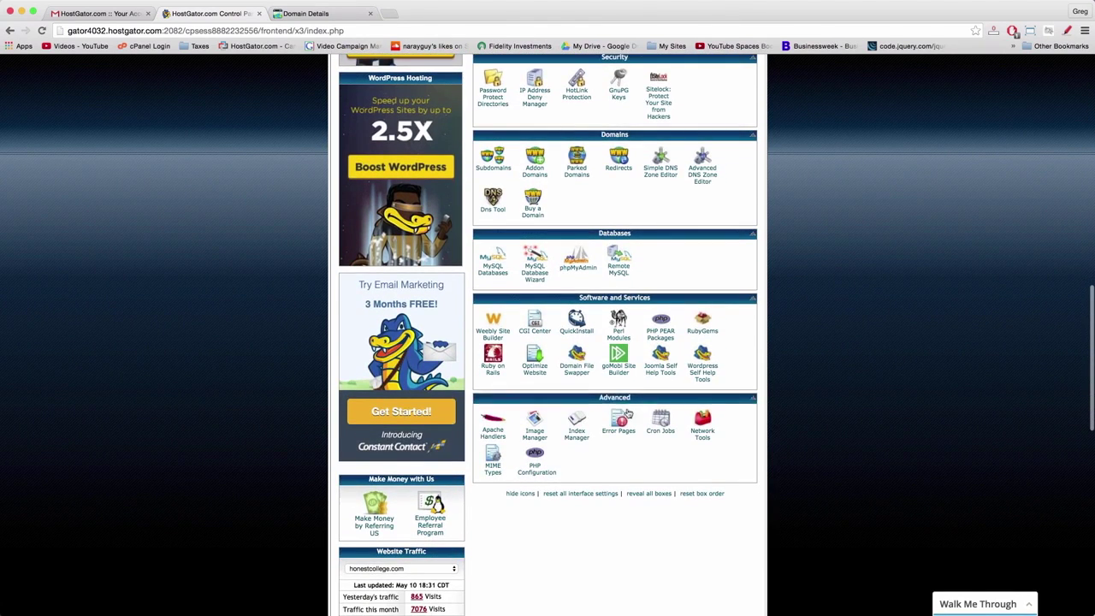
left_click(573, 332)
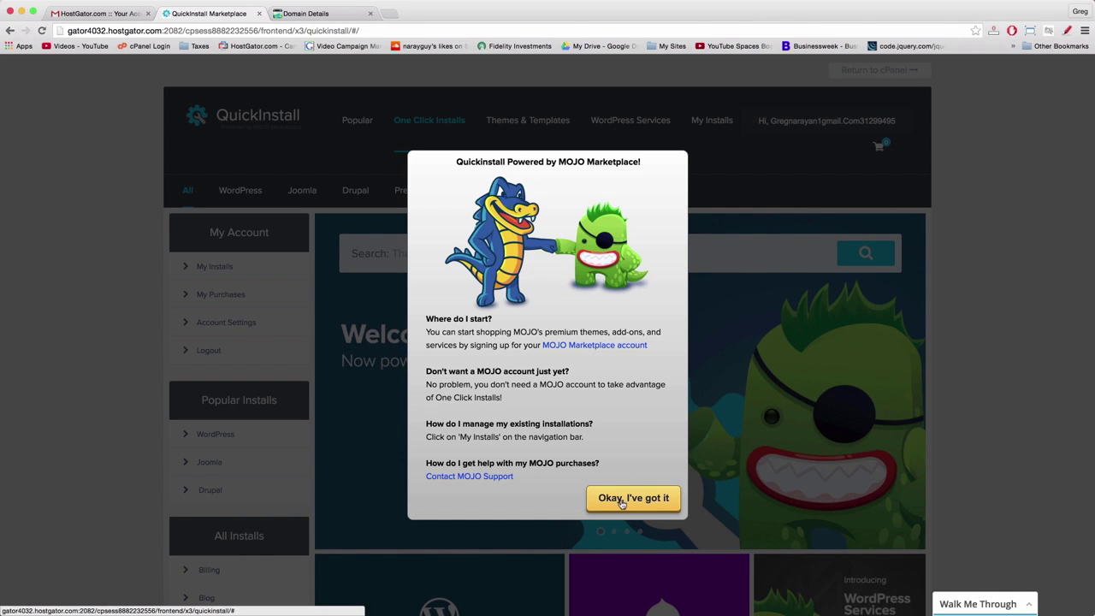
- Dismiss the MOJO Marketplace welcome notice and open the WordPress installation page
left_click(622, 504)
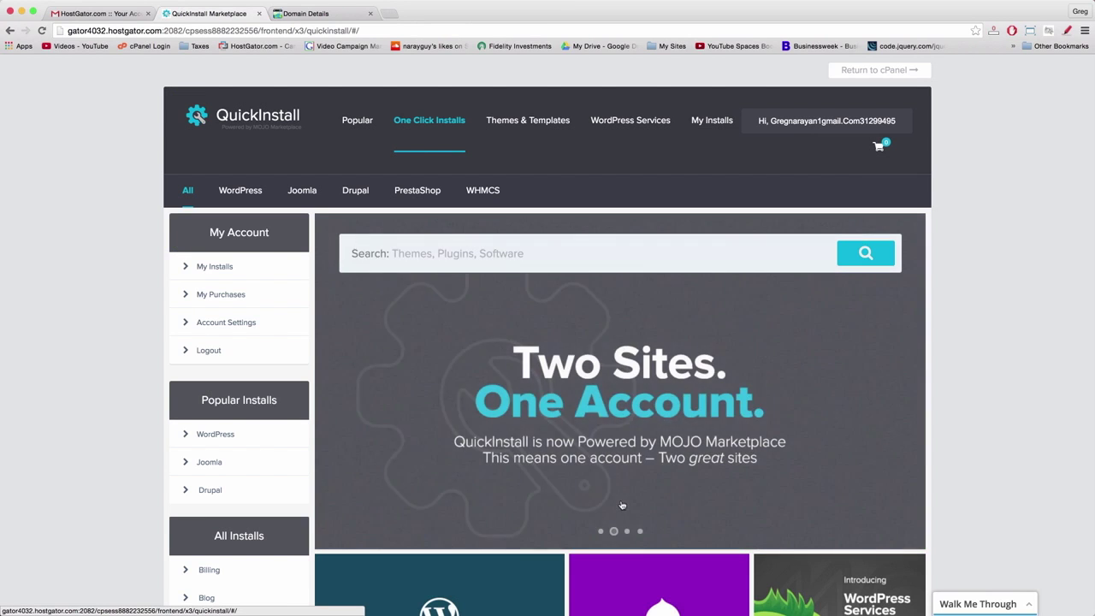
scroll(622, 504, "down", 2)
scroll(228, 214, "up", 2)
scroll(496, 379, "down", 5)
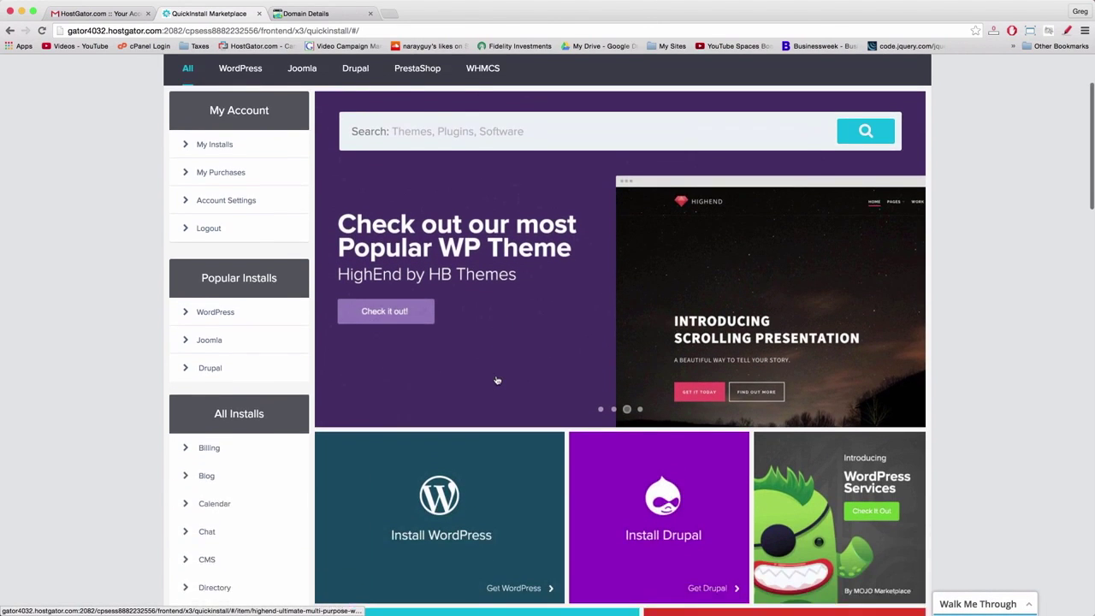
scroll(496, 379, "down", 1)
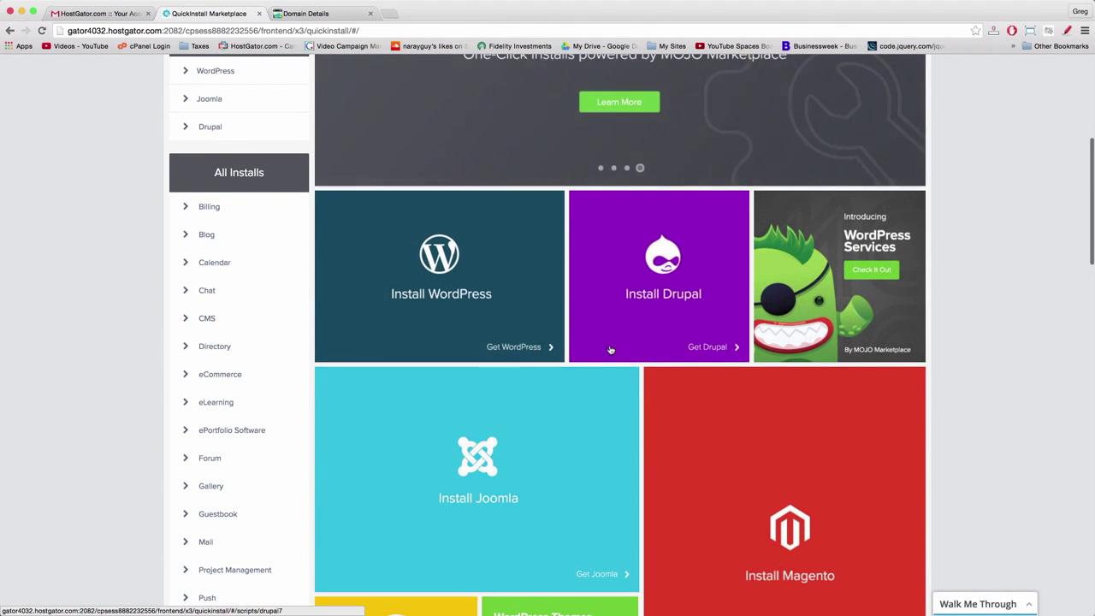
scroll(587, 309, "down", 5)
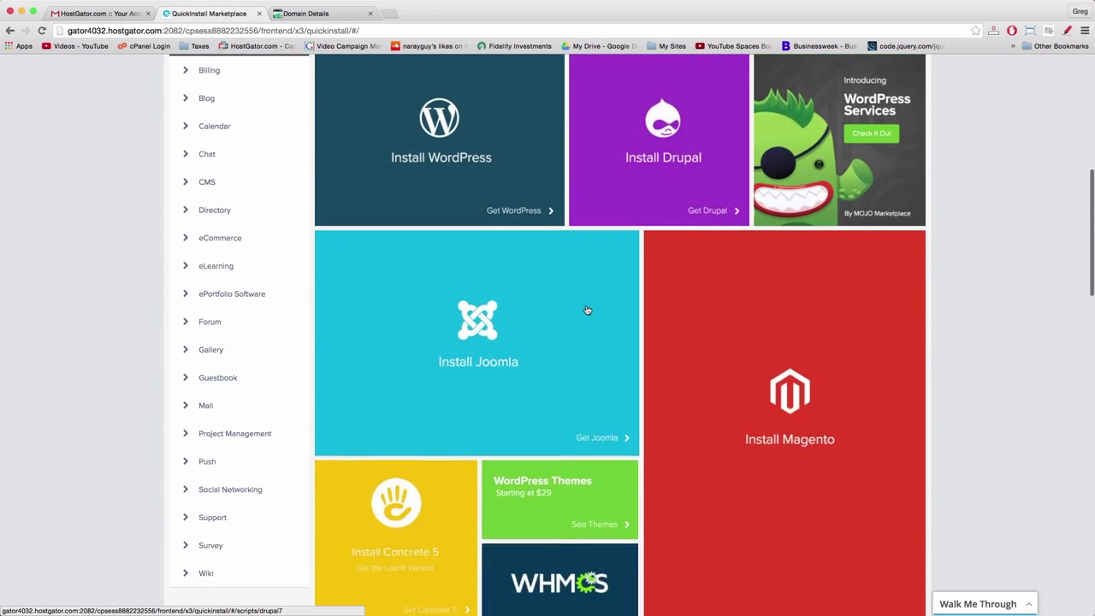
scroll(587, 309, "down", 3)
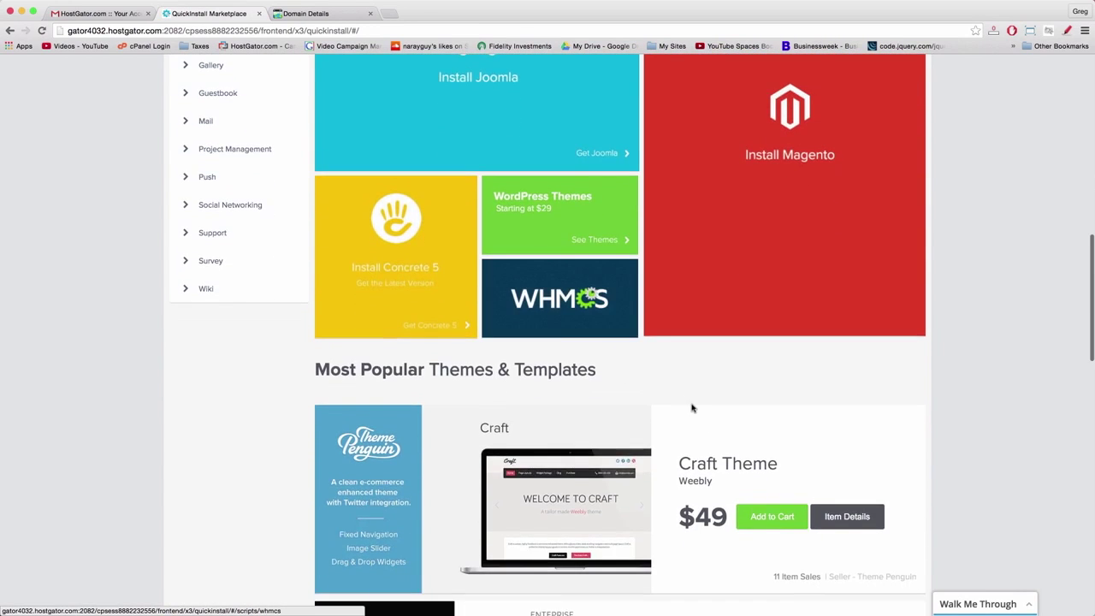
scroll(684, 402, "up", 3)
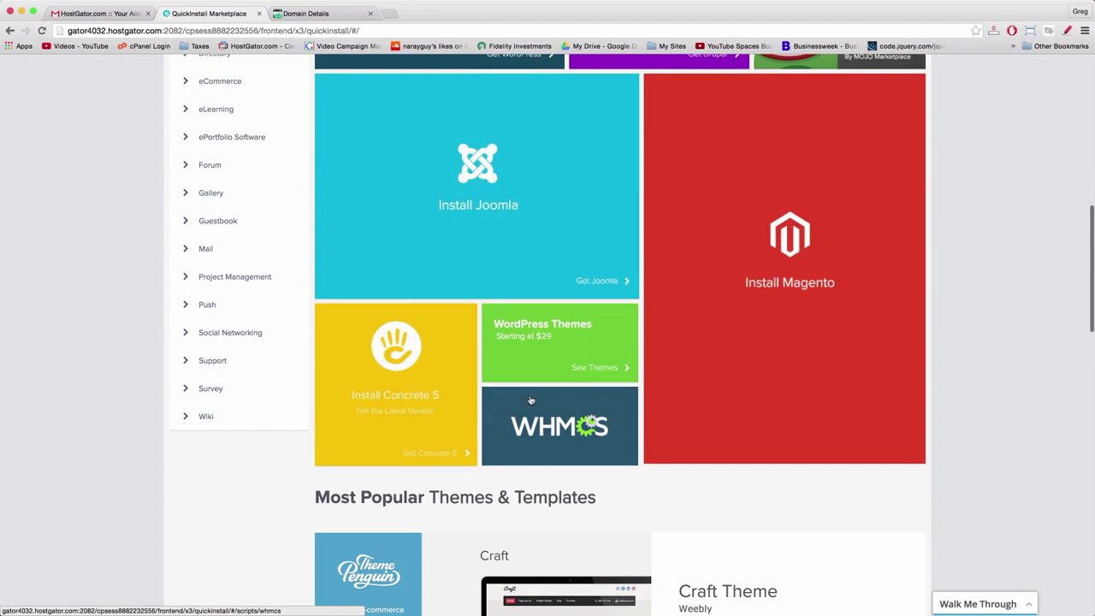
scroll(531, 399, "up", 5)
scroll(531, 400, "up", 1)
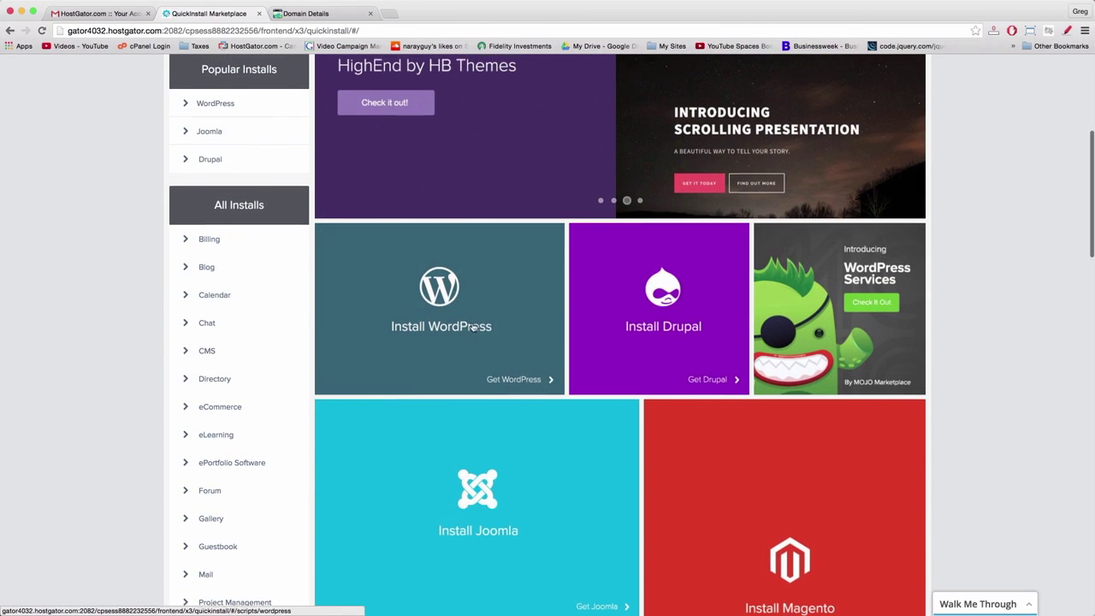
scroll(437, 291, "up", 2)
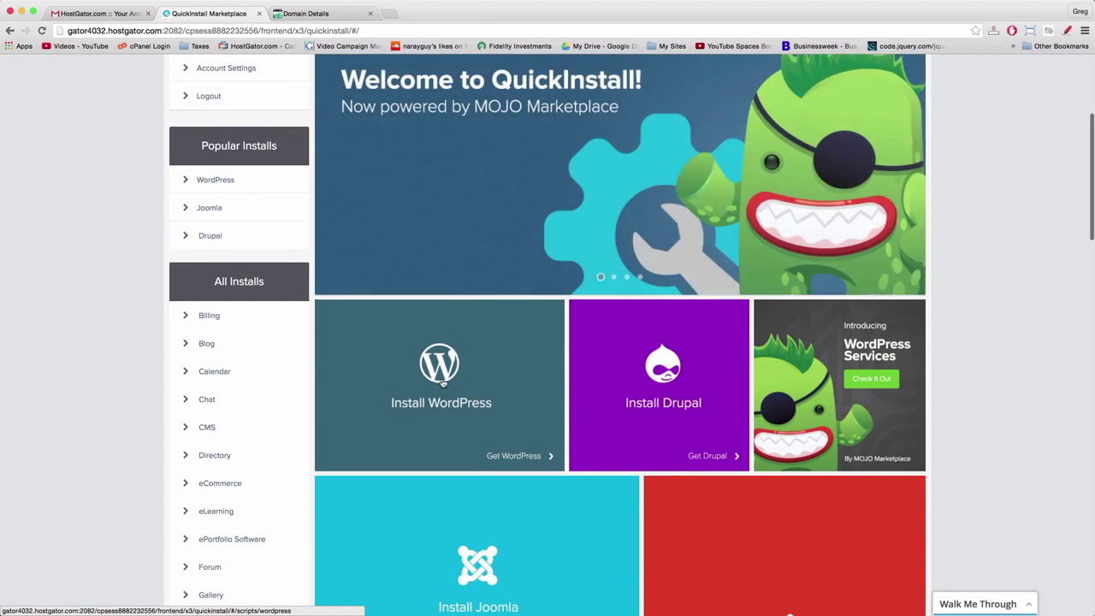
left_click(443, 384)
- Choose the free self-install on the WordPress 4.5 page instead of the premium packages
scroll(442, 382, "down", 5)
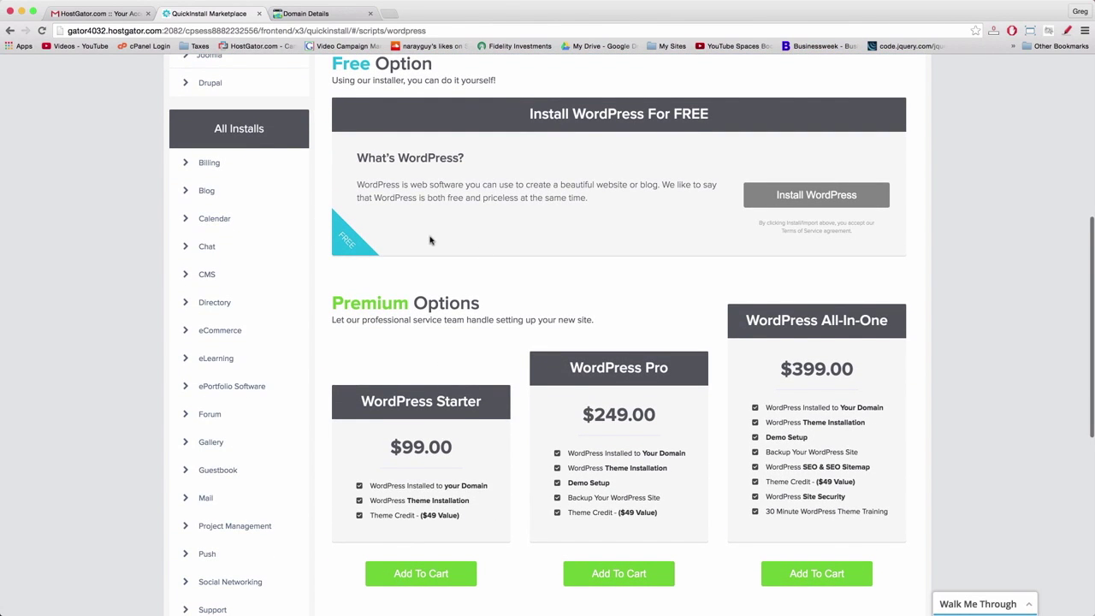
scroll(519, 273, "down", 3)
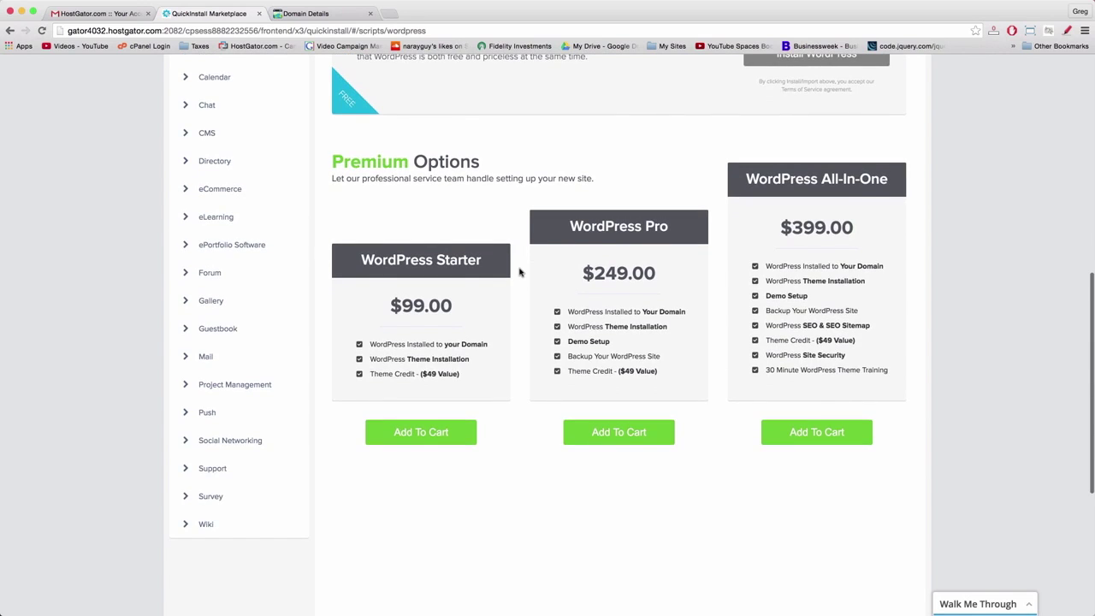
scroll(518, 272, "down", 3)
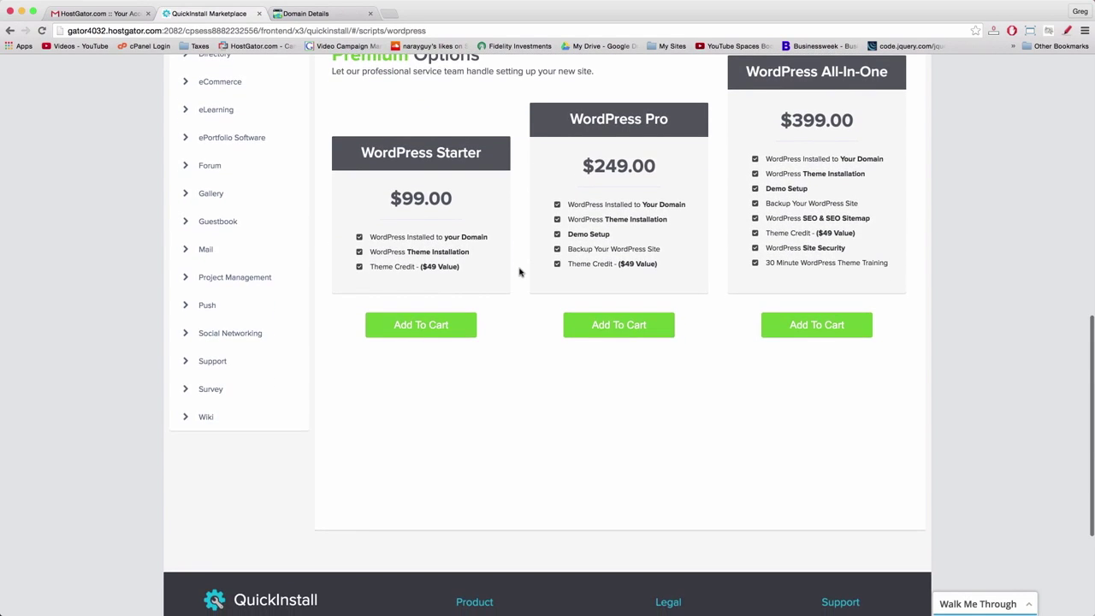
scroll(519, 272, "up", 5)
scroll(519, 272, "up", 5)
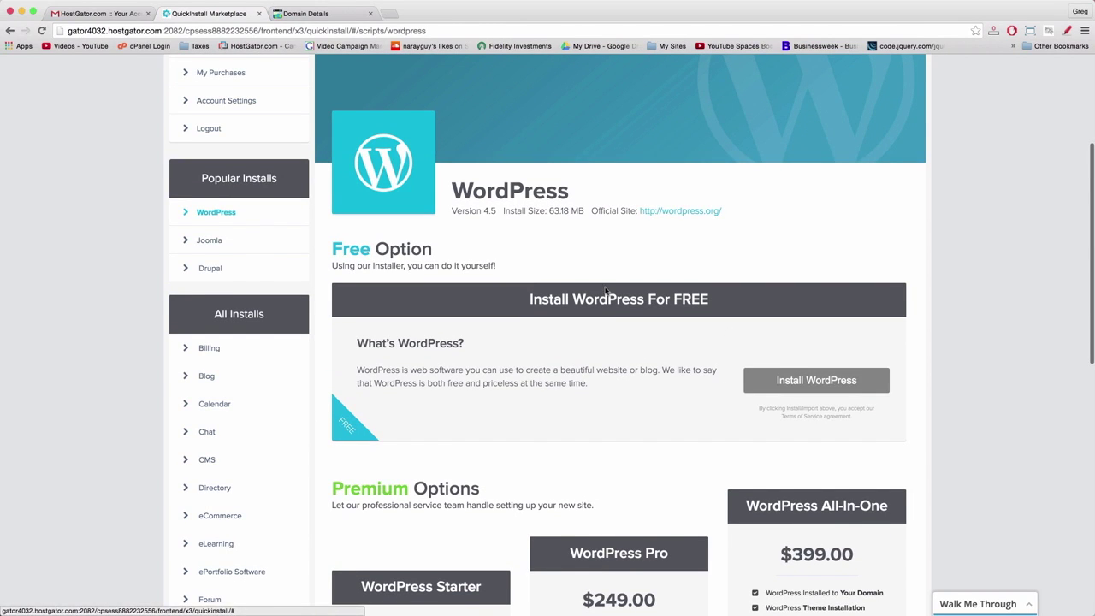
left_click(811, 384)
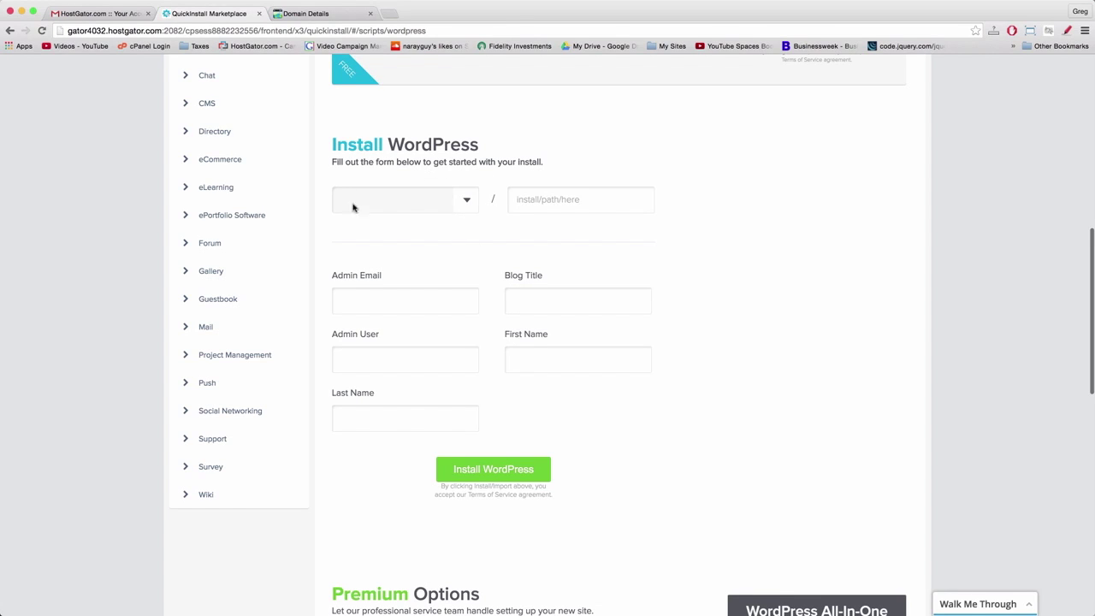
- Choose adoptleroy.com from the domain dropdown as the WordPress install target
left_click(465, 202)
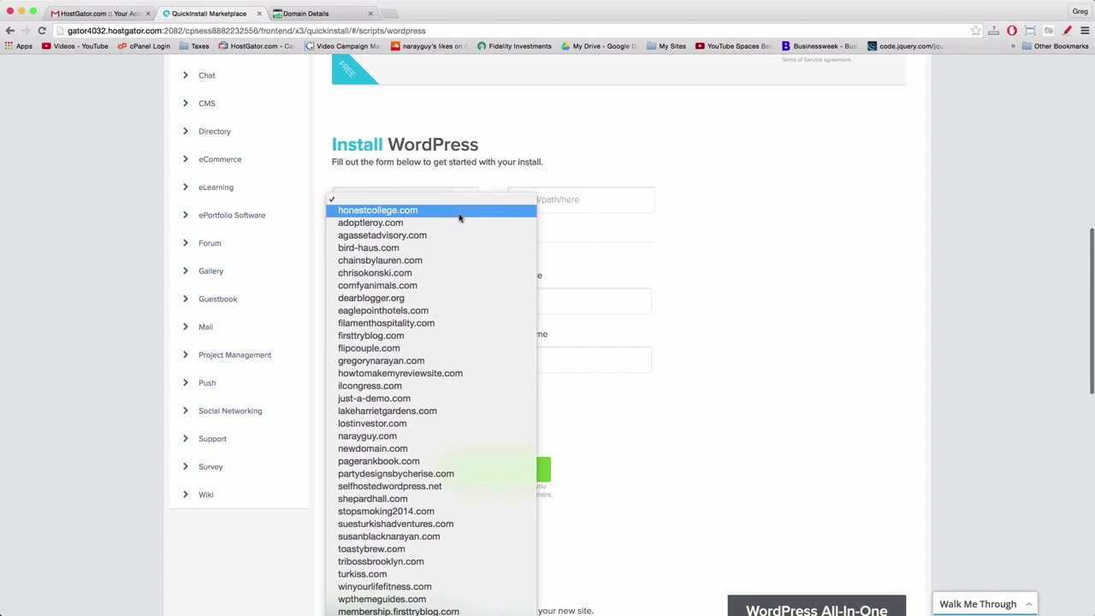
scroll(453, 242, "down", 3)
scroll(453, 242, "down", 3)
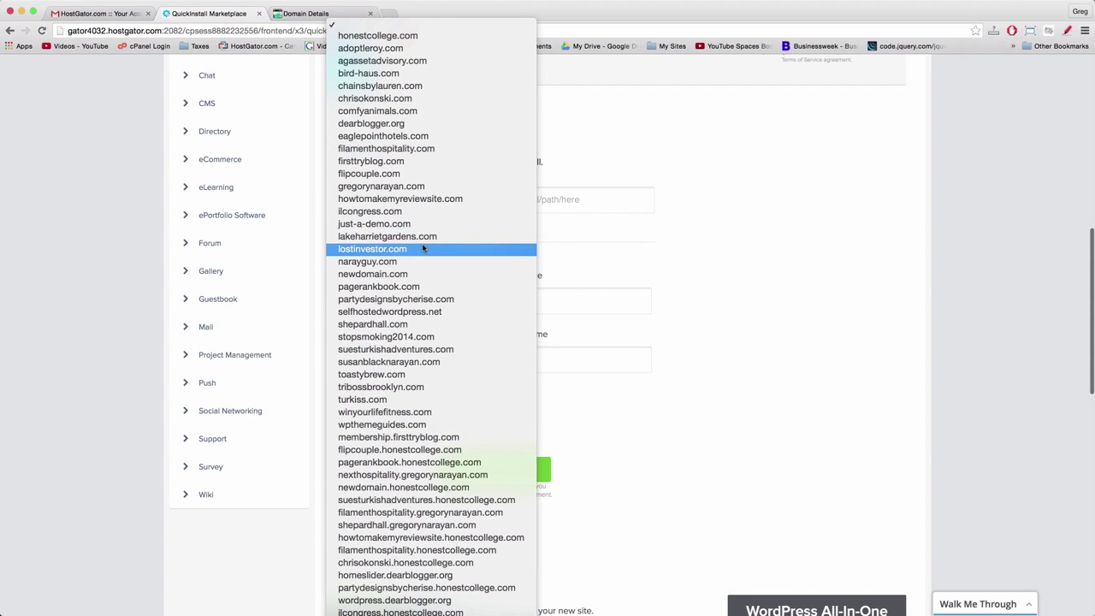
scroll(423, 248, "down", 1)
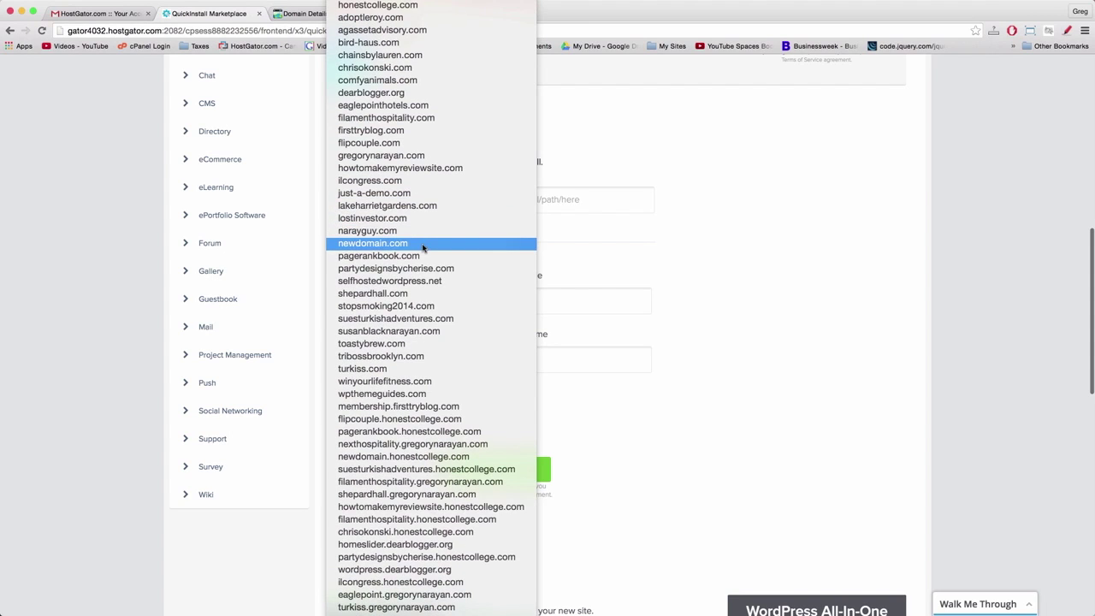
scroll(422, 248, "down", 2)
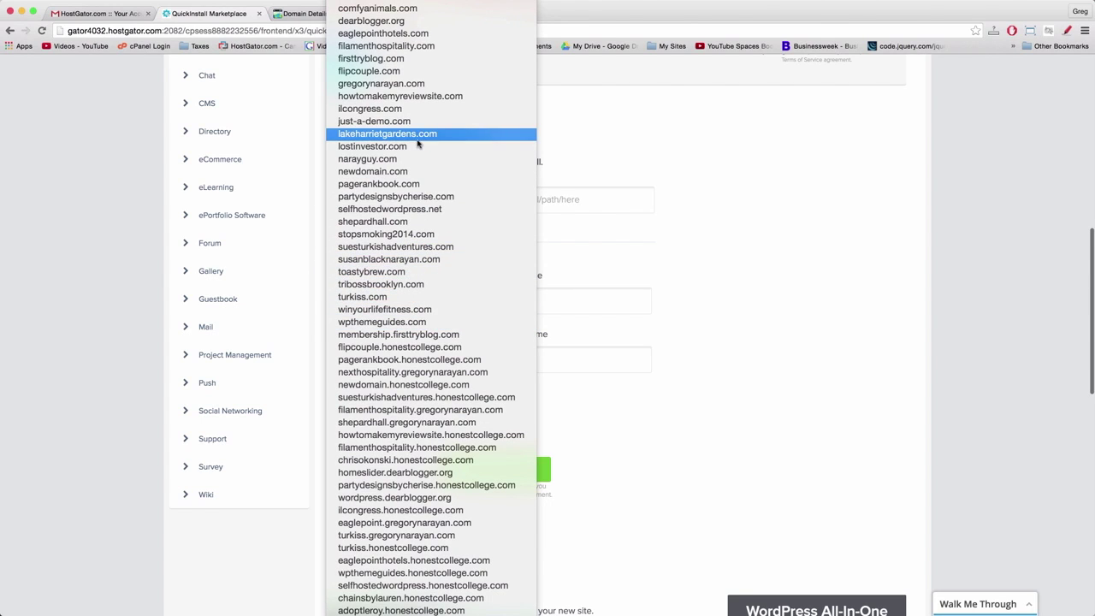
scroll(418, 144, "up", 1)
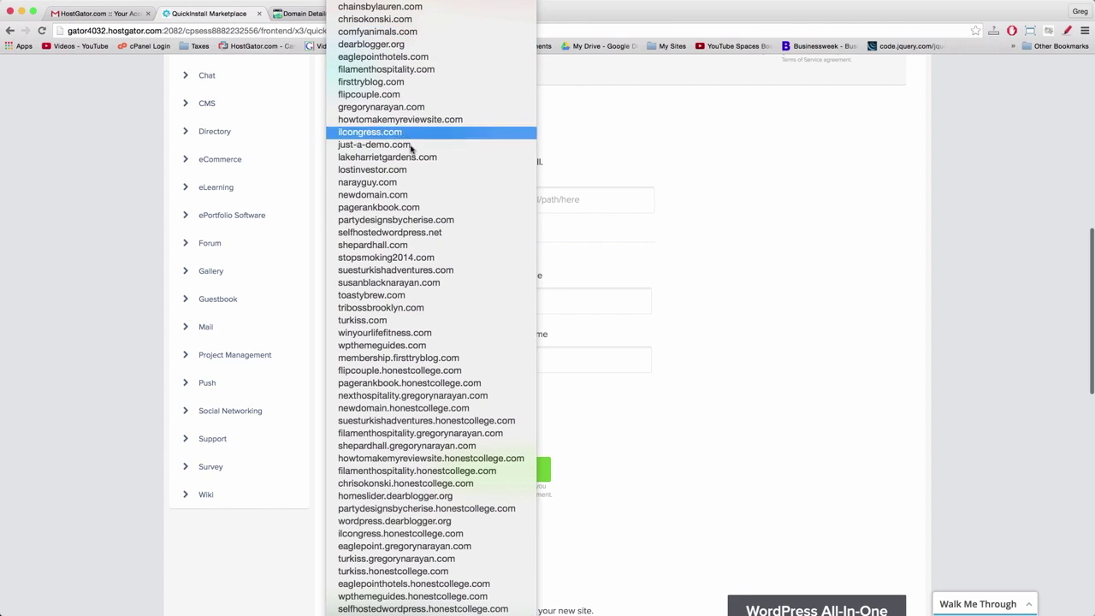
scroll(418, 238, "up", 1)
scroll(418, 248, "down", 5)
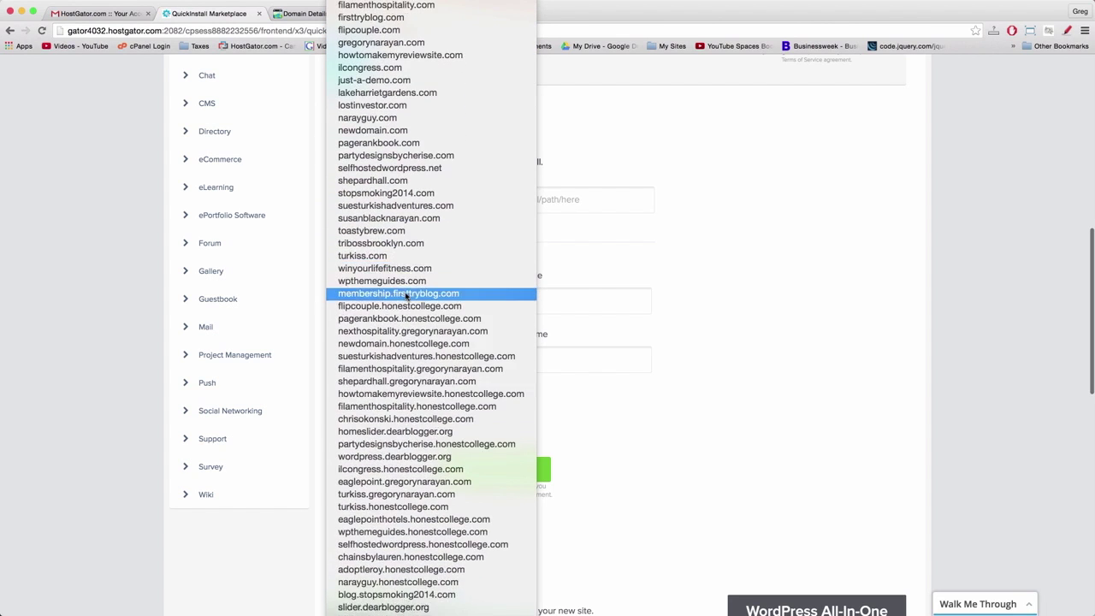
scroll(406, 297, "down", 5)
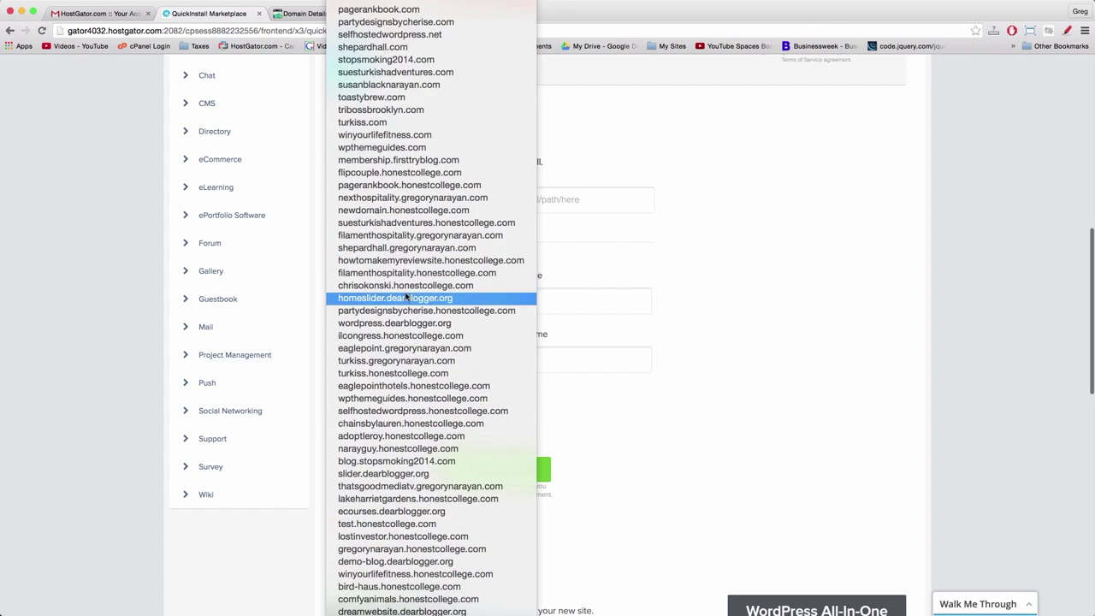
scroll(406, 297, "down", 3)
scroll(406, 297, "up", 6)
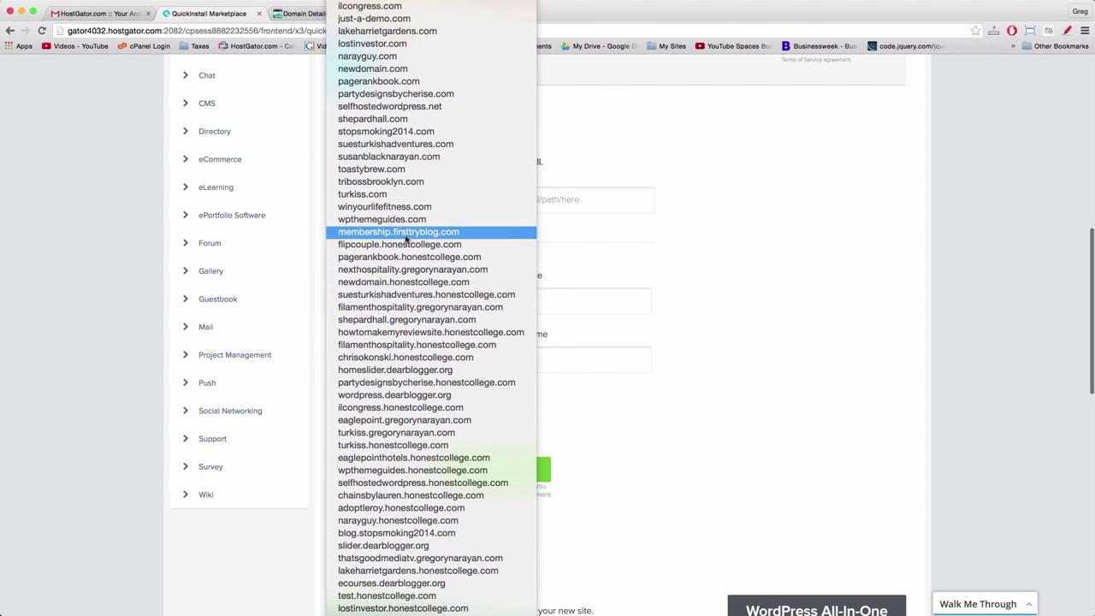
scroll(419, 180, "up", 6)
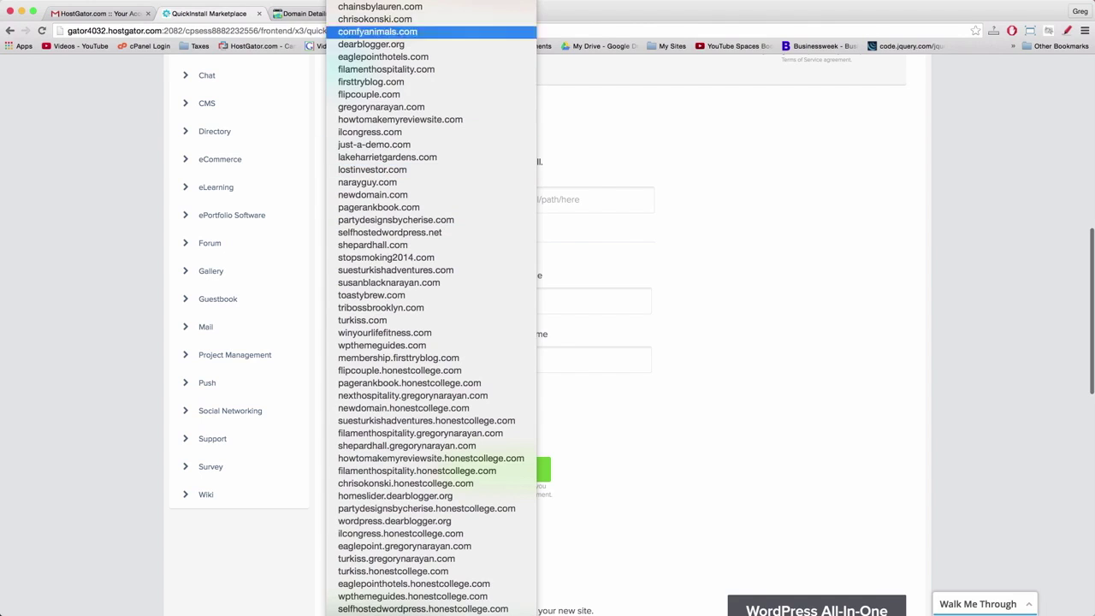
key("Escape")
left_click(556, 198)
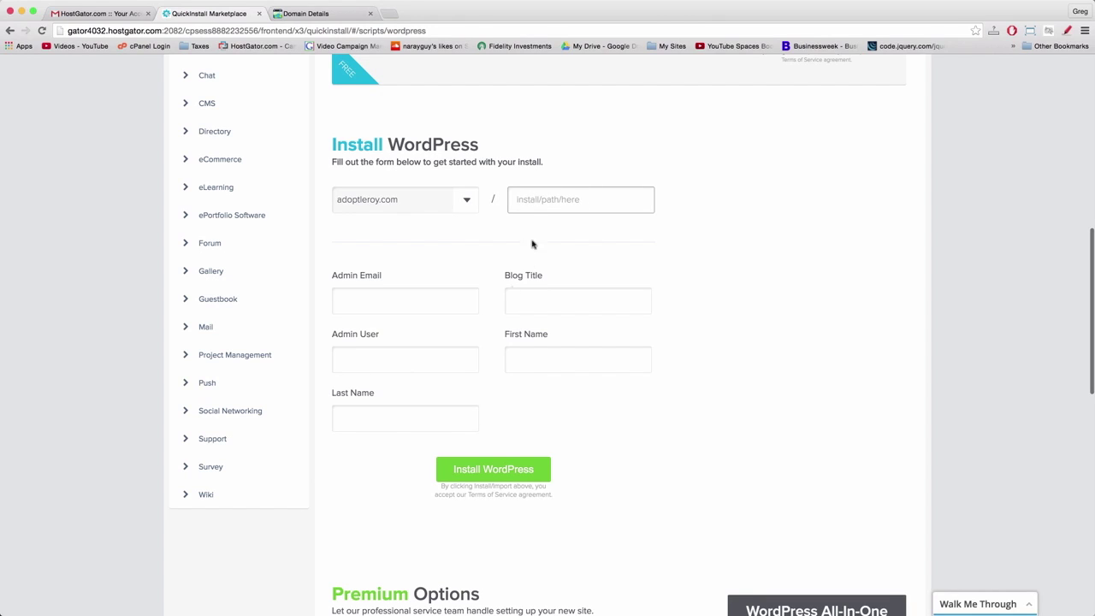
- Enter the admin e-mail, blog title 'Adopt Leroy' and the admin username
left_click(384, 304)
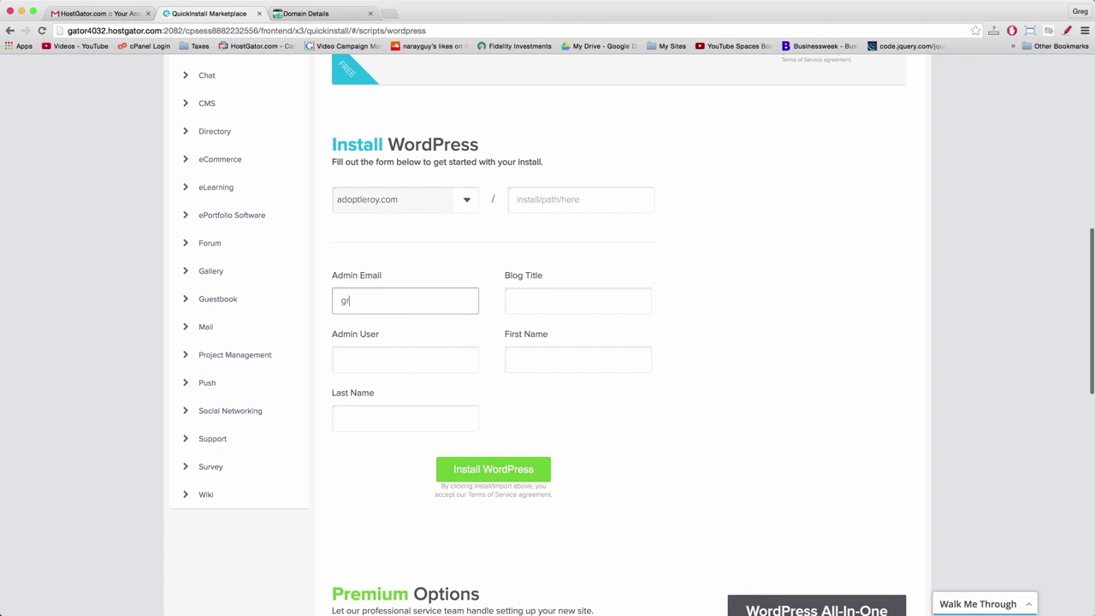
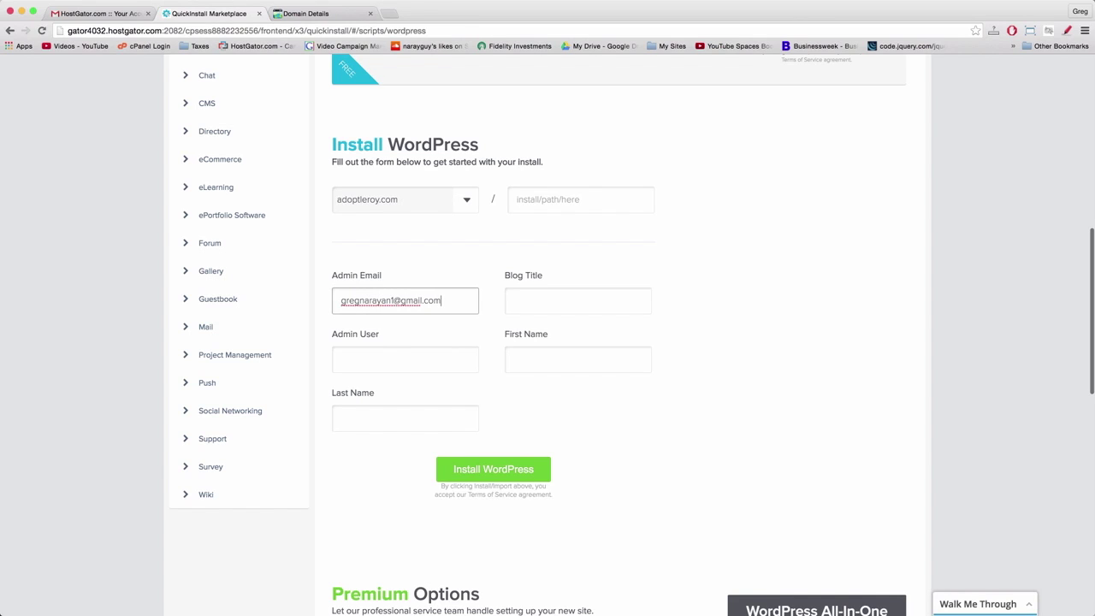
key("super+BackSpace")
key("shift+Tab")
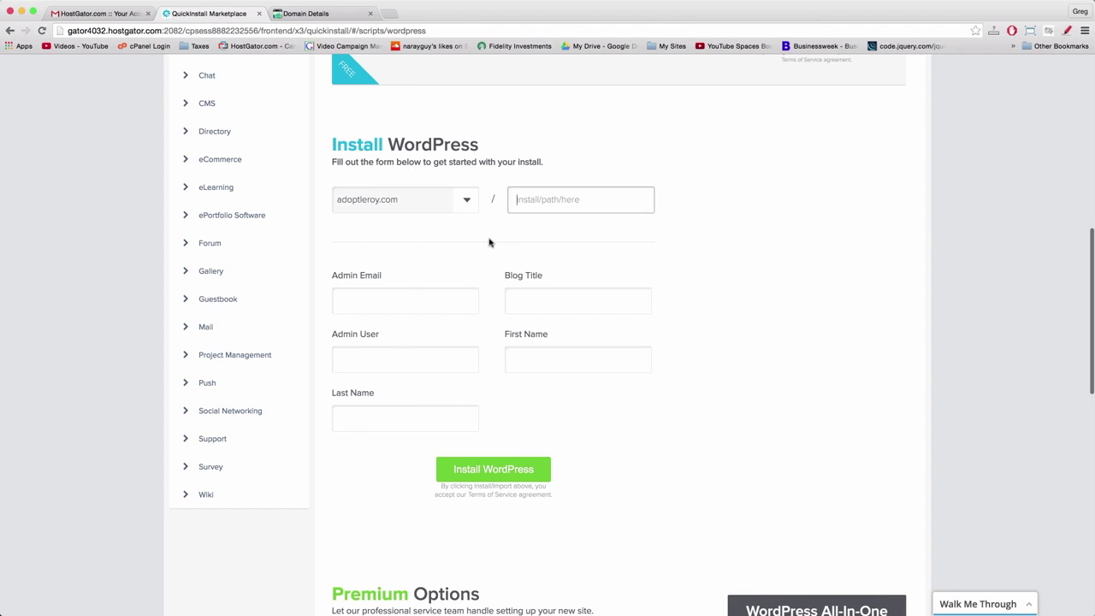
left_click(415, 302)
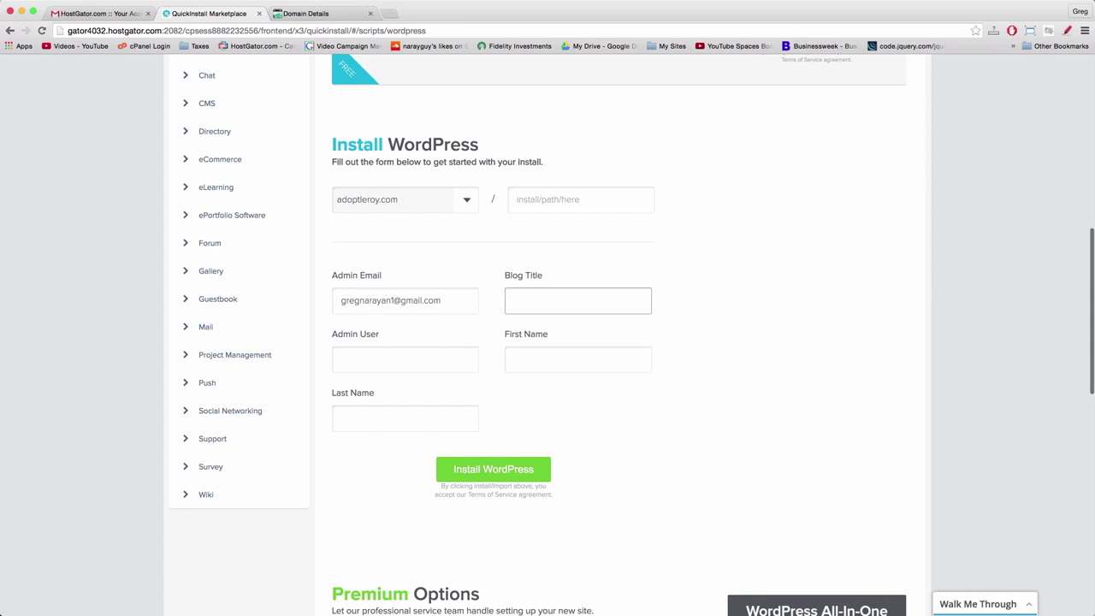
type("Adopt Leroy")
key("Tab")
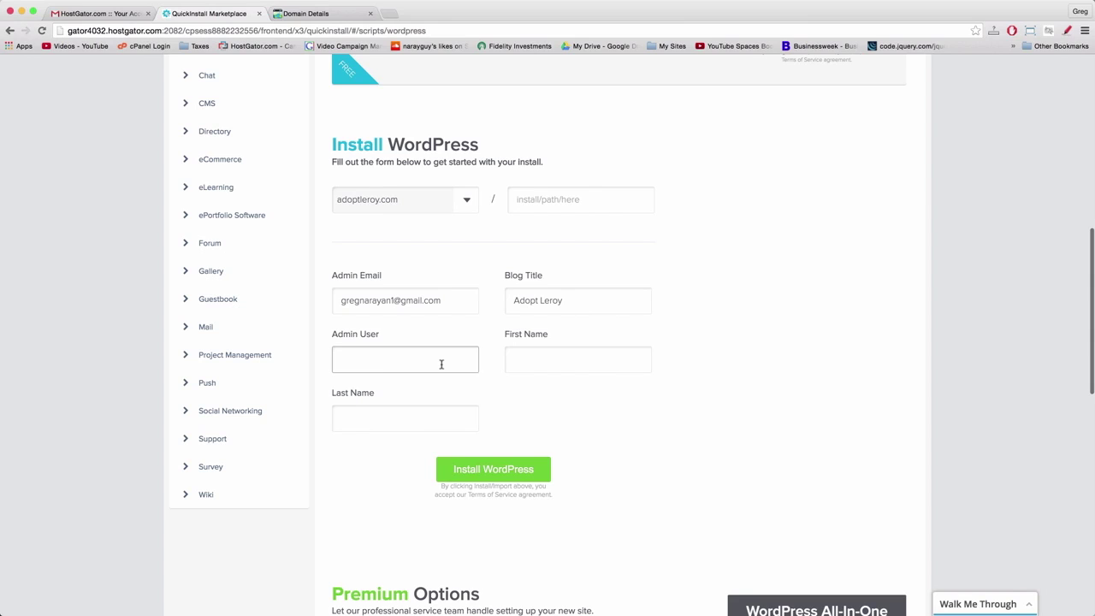
- Fill in the admin's first and last name and review the completed form fields
double_click(349, 359)
left_click(381, 365)
double_click(381, 365)
left_click(425, 355)
left_click(513, 357)
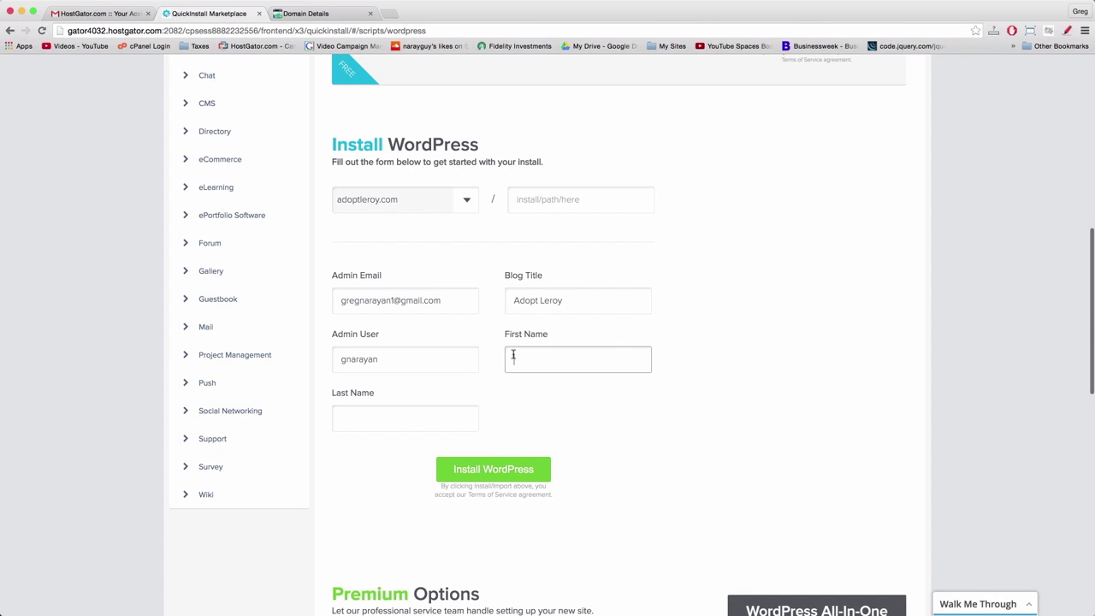
key("Tab")
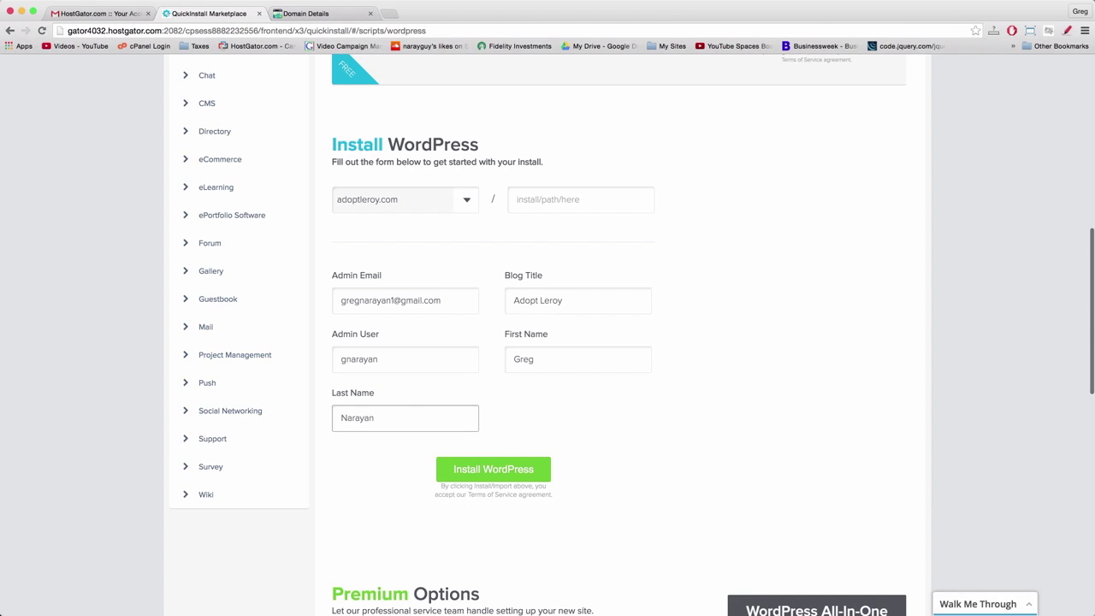
left_click(497, 325)
left_click(451, 305)
left_click(400, 365)
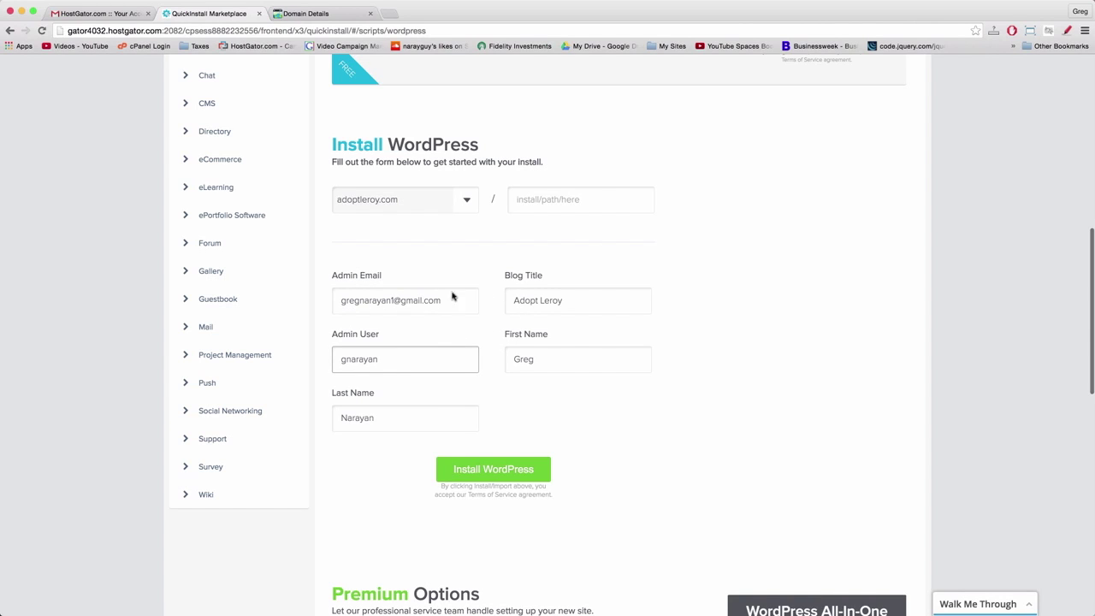
left_click(490, 351)
scroll(508, 421, "down", 3)
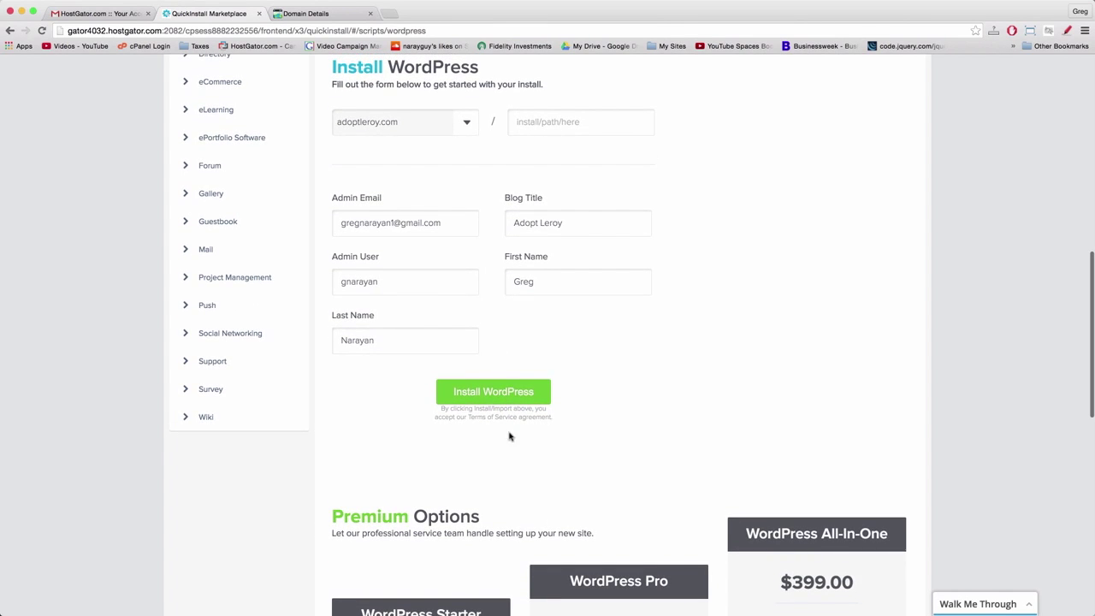
- Install WordPress on adoptleroy.com and decline the theme offer with 'No thanks, I'm a web designer'
left_click(482, 393)
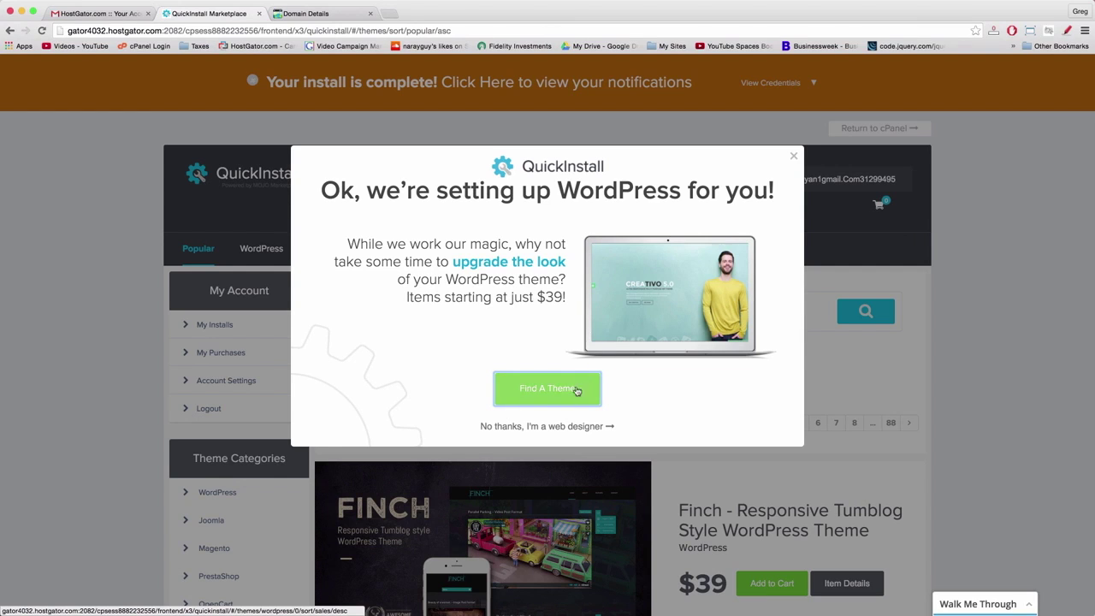
left_click(526, 426)
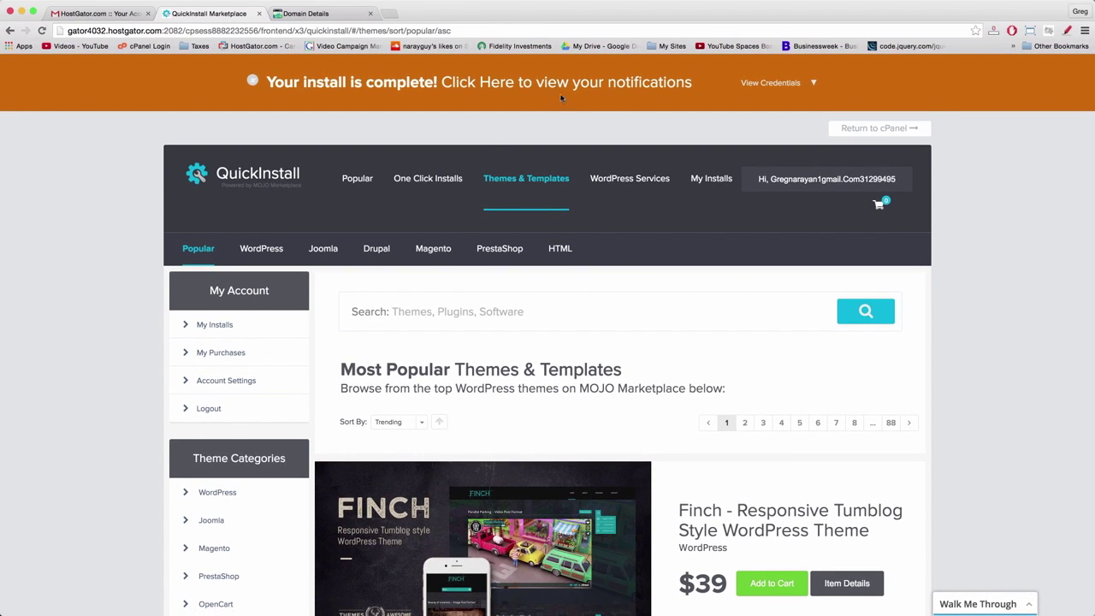
scroll(523, 93, "down", 5)
scroll(523, 92, "down", 5)
scroll(523, 94, "up", 10)
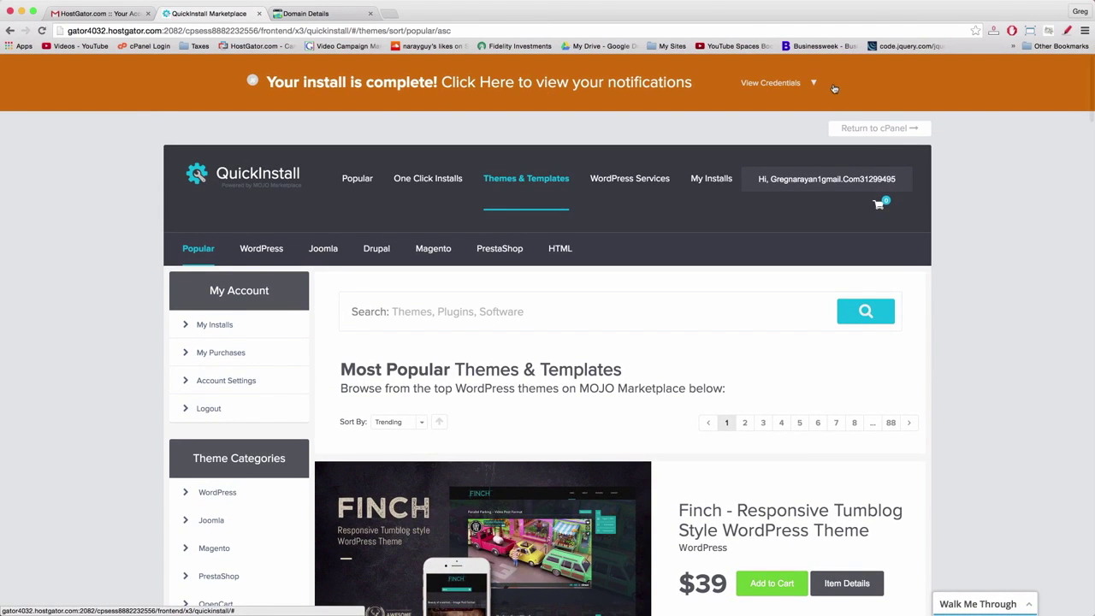
left_click(794, 89)
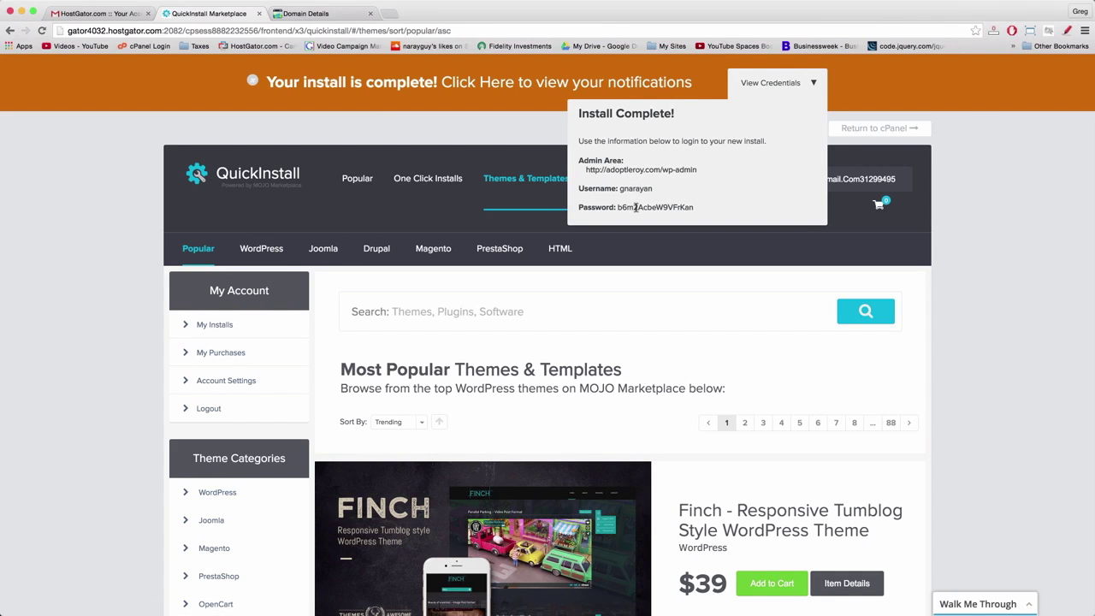
double_click(635, 207)
left_click(628, 208)
double_click(628, 208)
left_click(645, 210)
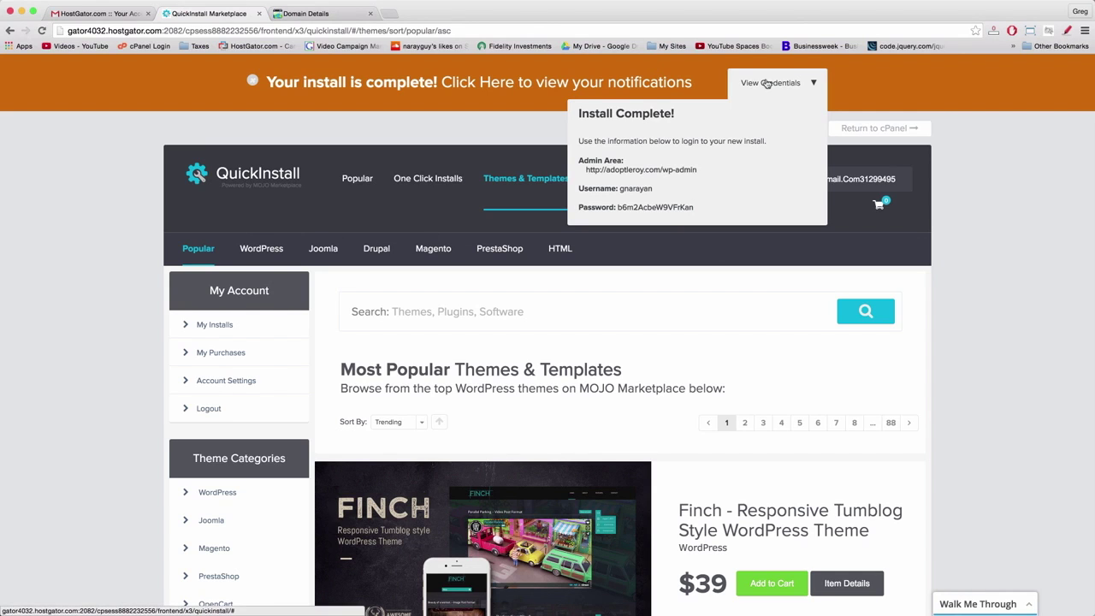
left_click(767, 83)
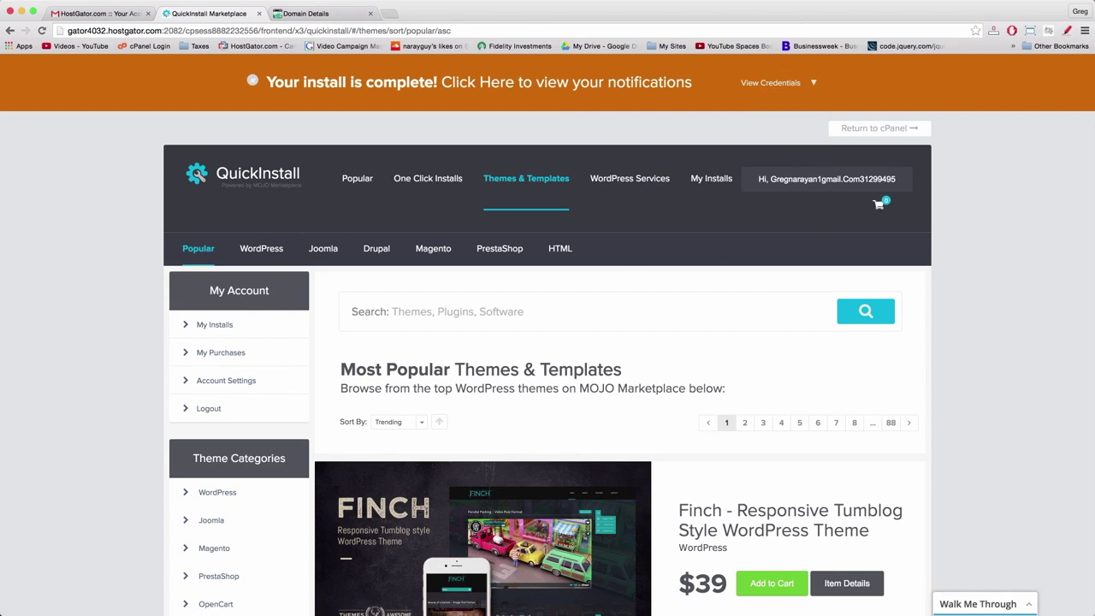
left_click(342, 16)
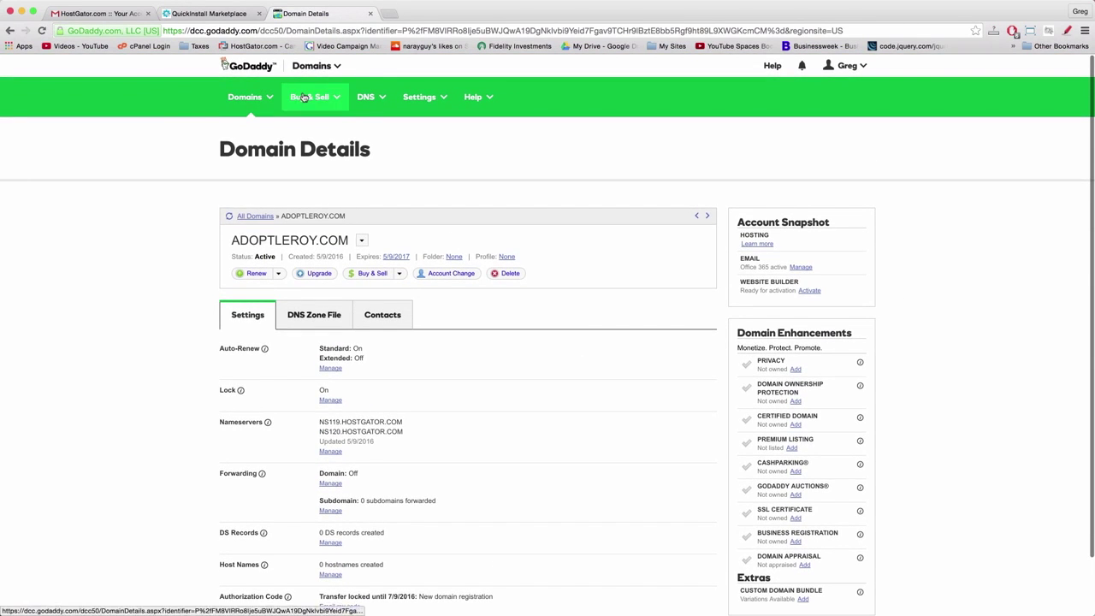
- Switch between the QuickInstall tab and GoDaddy's ADOPTLEROY.COM details showing nameservers NS119/NS120
left_click(209, 14)
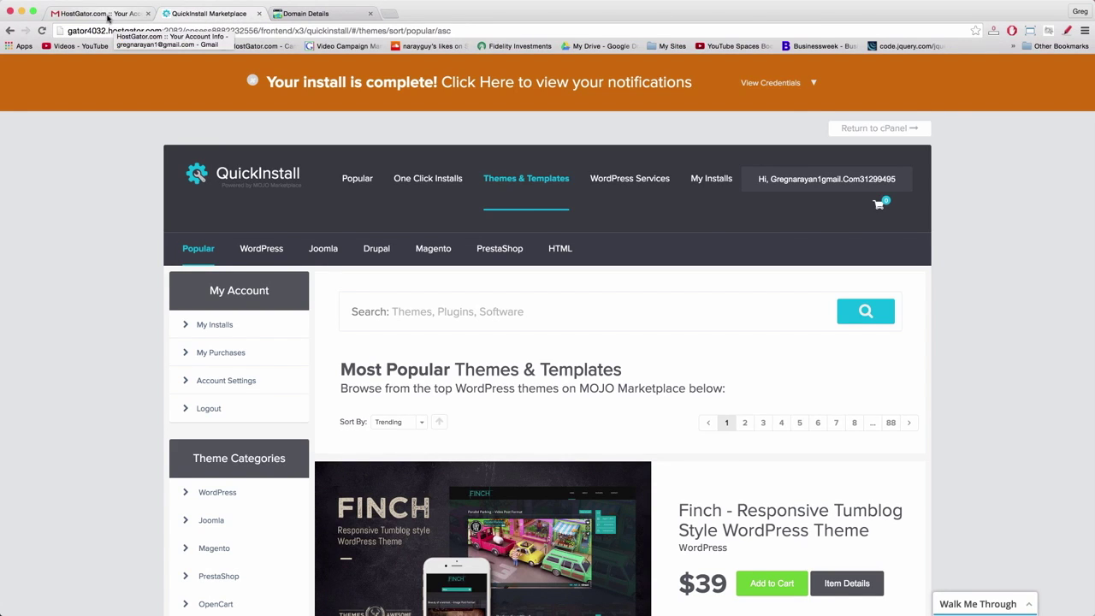
key("ctrl+Tab")
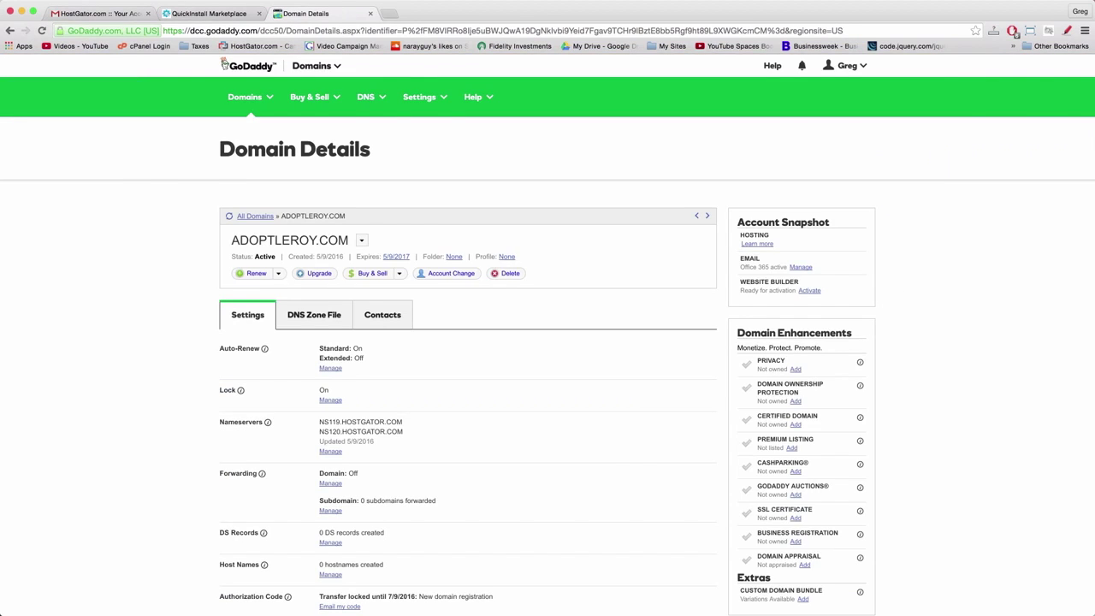